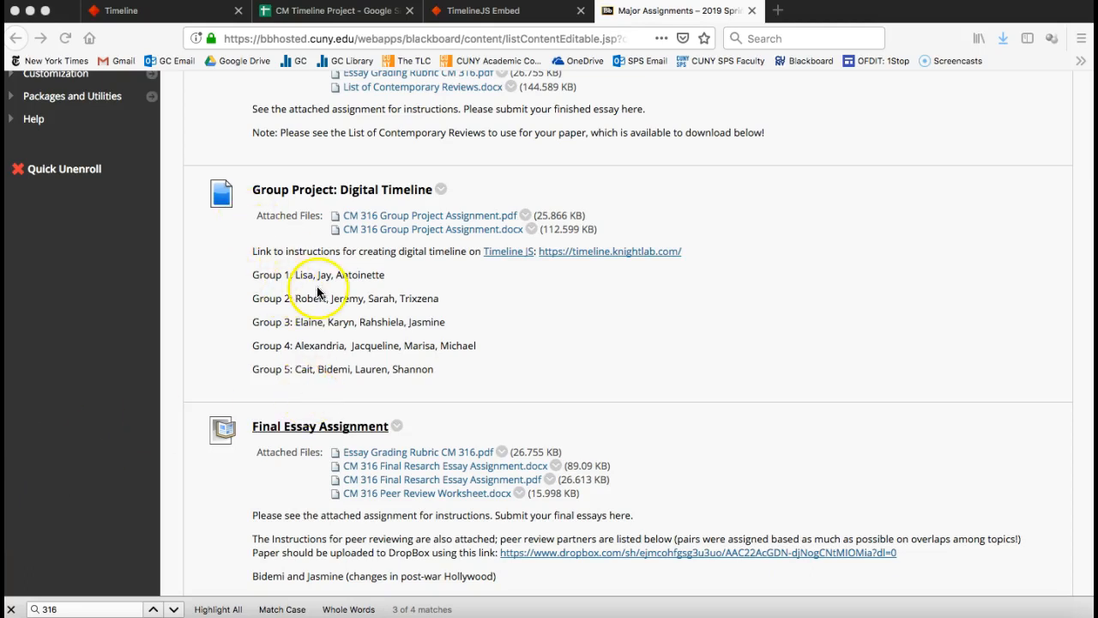
Follow the timeline.knightlab.com link under Group Project: Digital Timeline to the TimelineJS homepage.
left_click(589, 254)
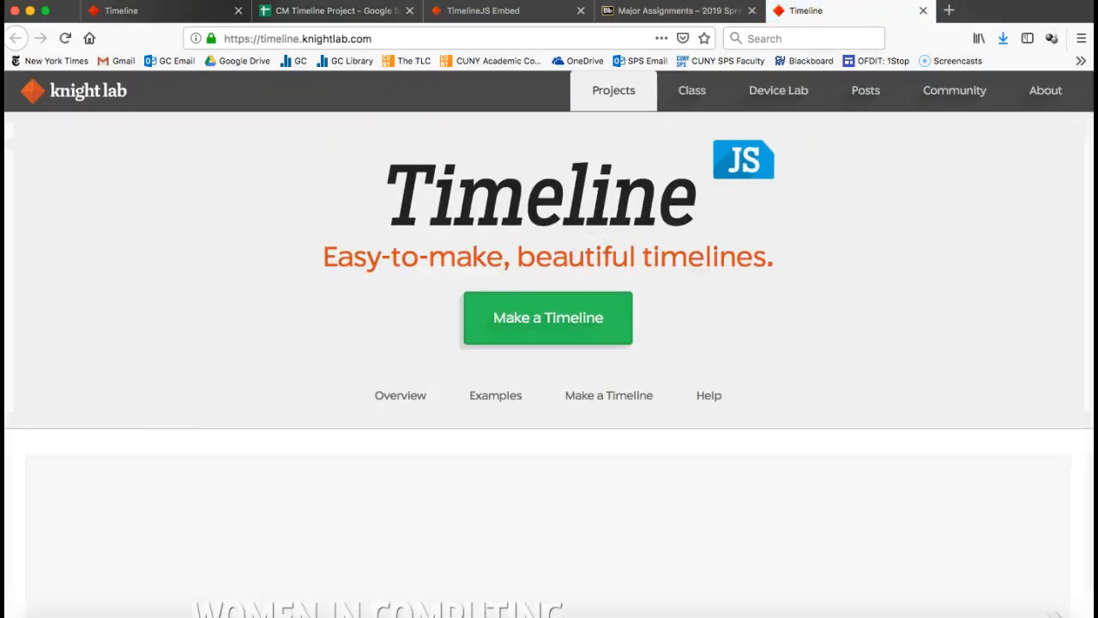
Scroll the Knight Lab home page past the examples to Make a Timeline step 1.
left_click(143, 9)
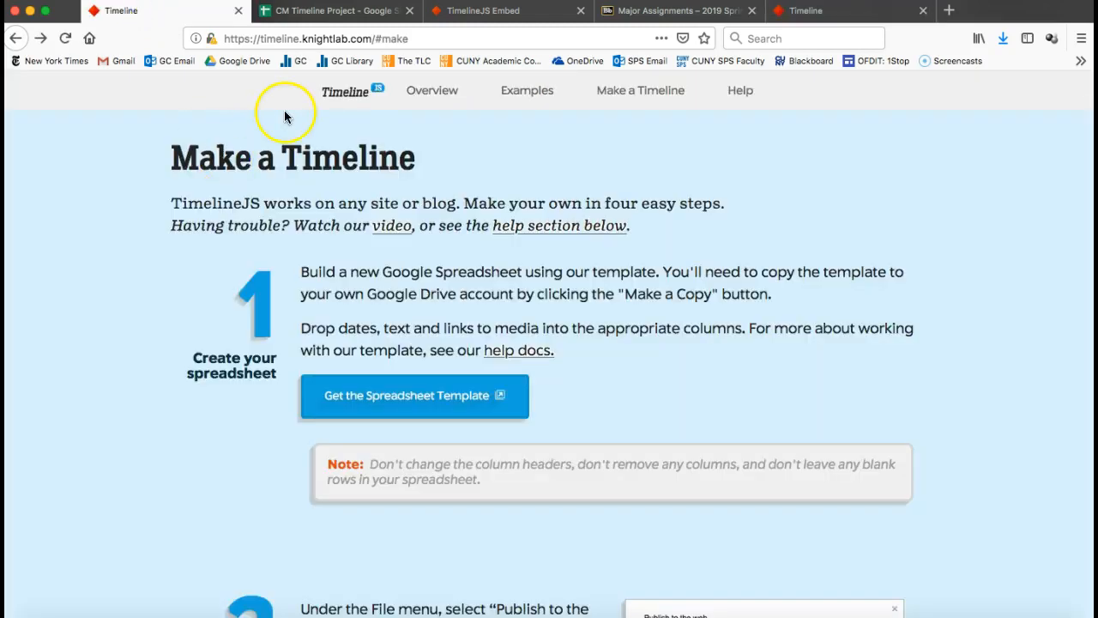
left_click(849, 11)
scroll(657, 238, "down", 5)
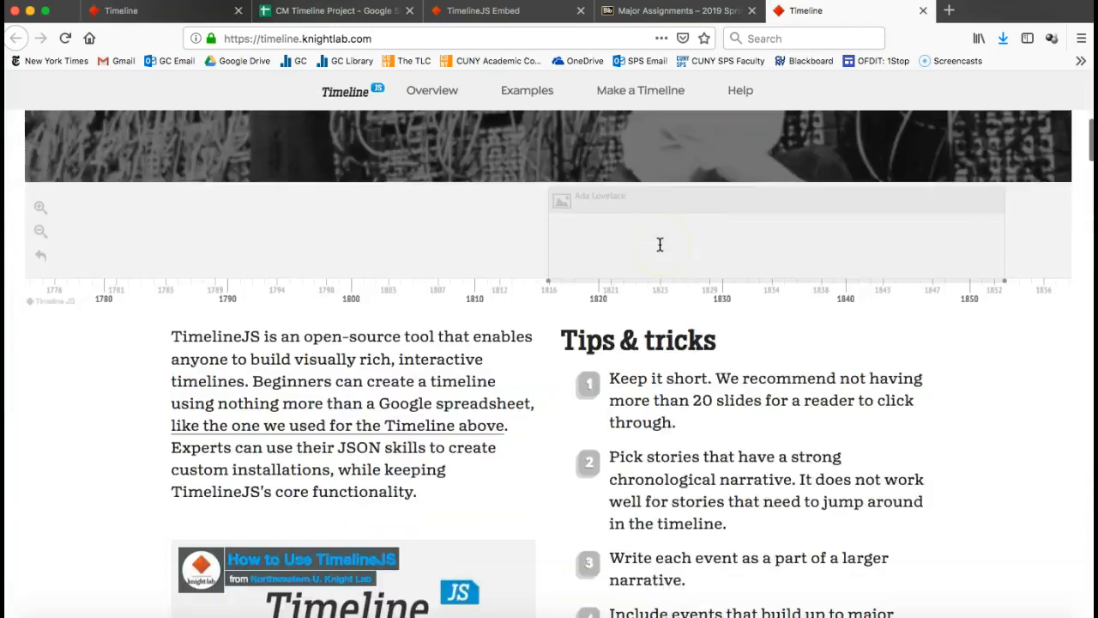
scroll(660, 245, "down", 15)
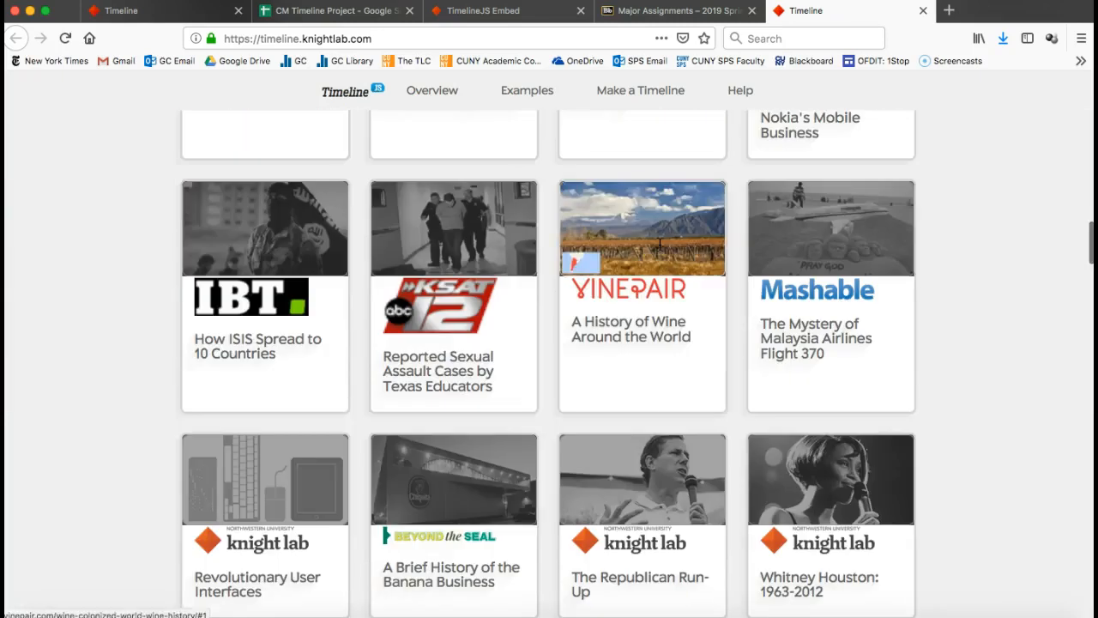
scroll(833, 429, "down", 10)
left_click(778, 363)
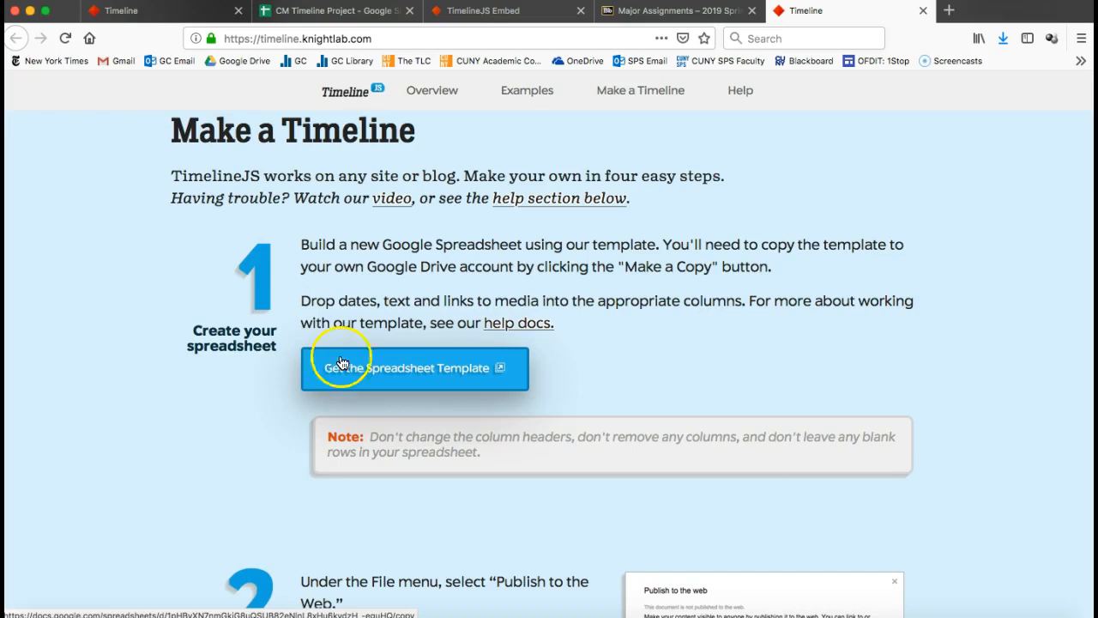
Make your own copy of the Official TimelineJS3 Template spreadsheet.
left_click(421, 362)
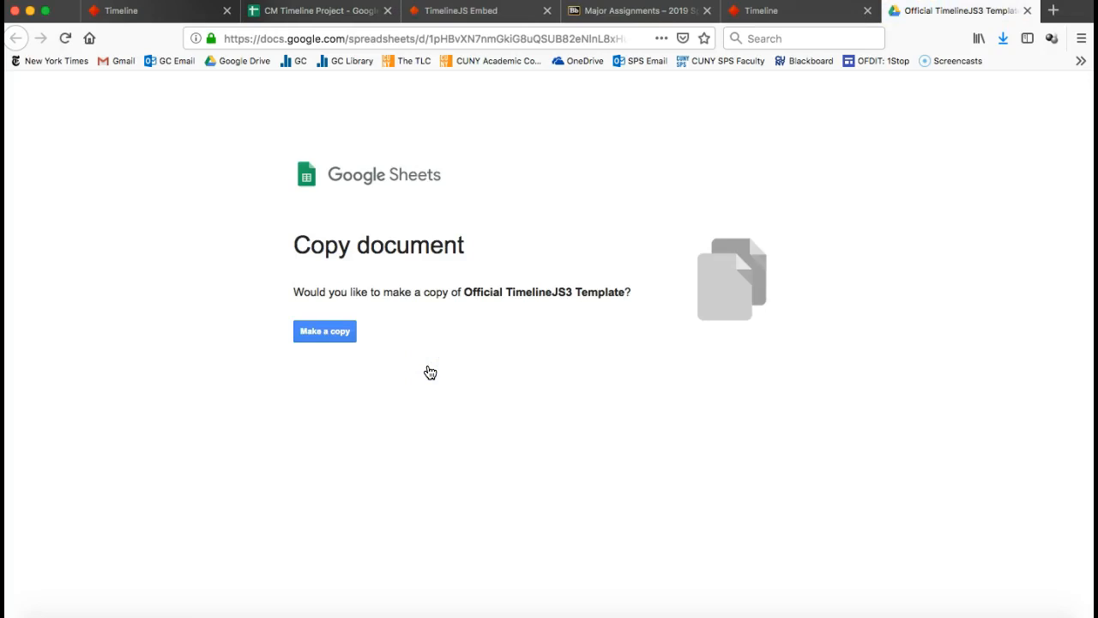
left_click(760, 10)
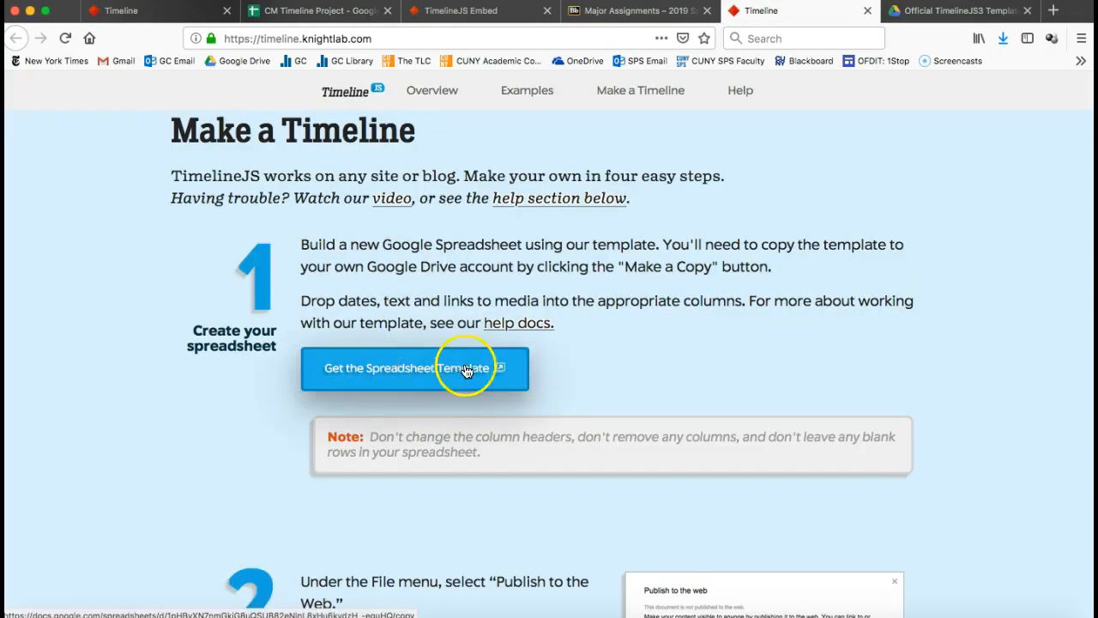
scroll(590, 404, "down", 2)
scroll(590, 404, "up", 3)
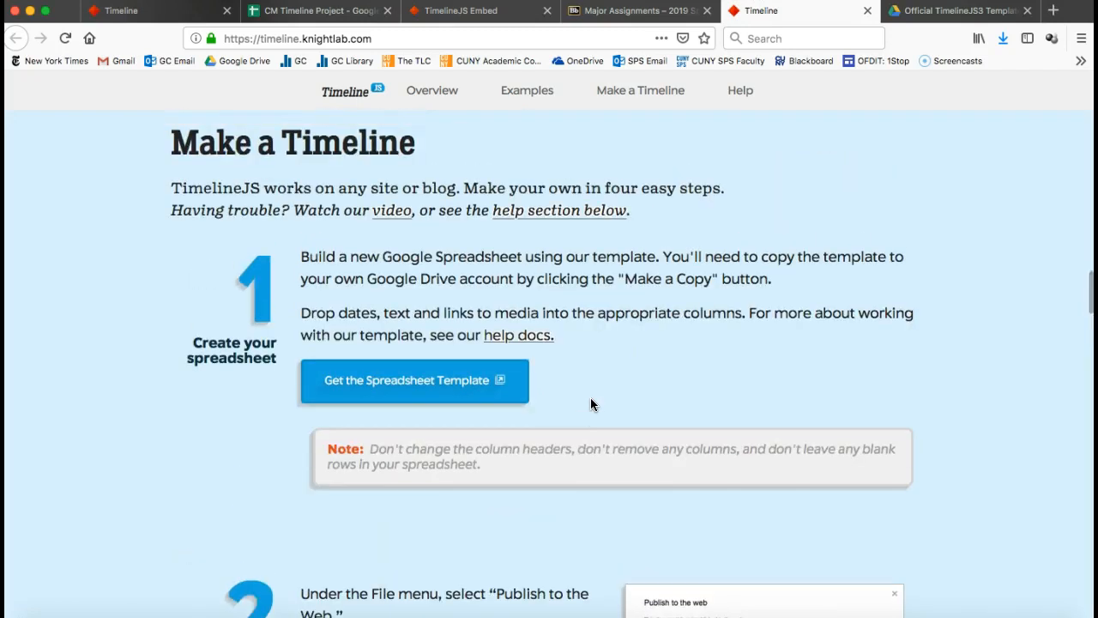
left_click(952, 10)
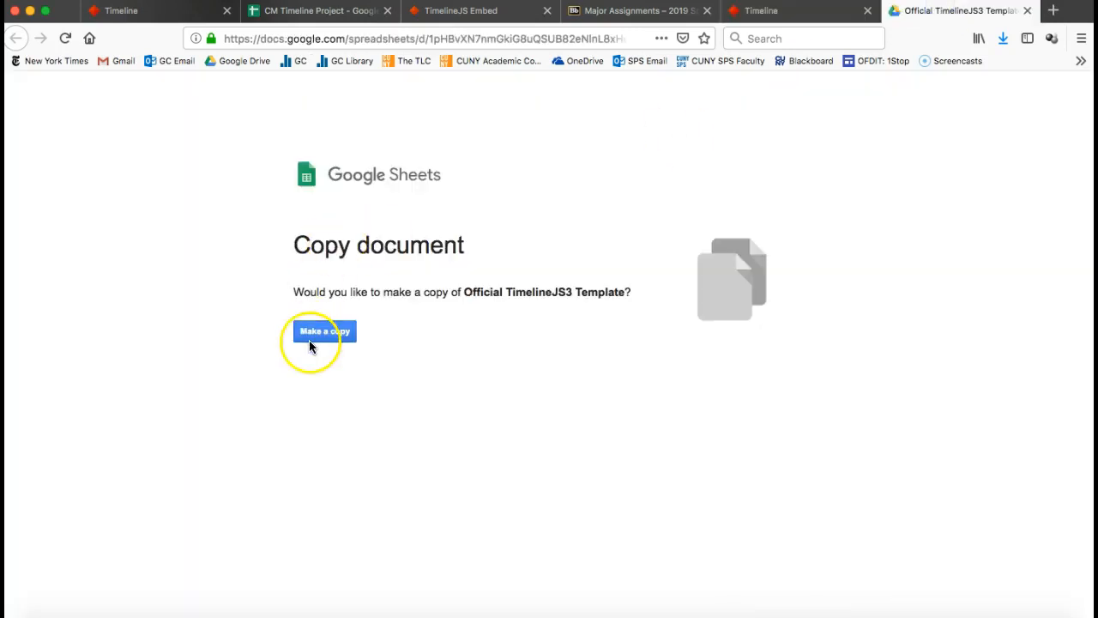
left_click(337, 331)
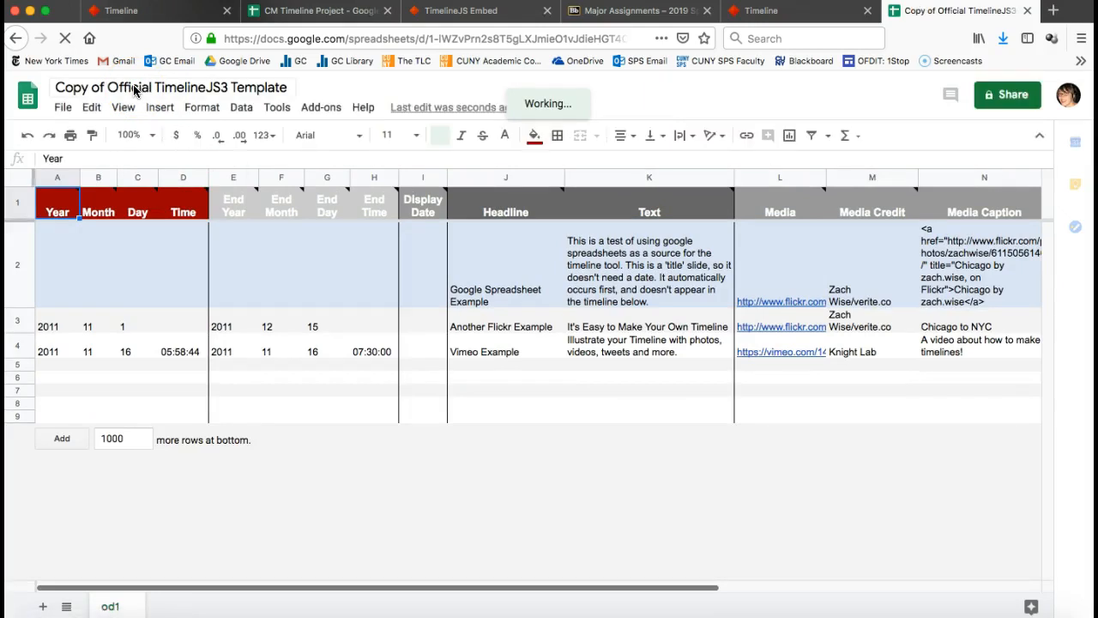
Rename the copied spreadsheet to 'CM 316 Group Timeline 2019'.
left_click(134, 87)
type("C")
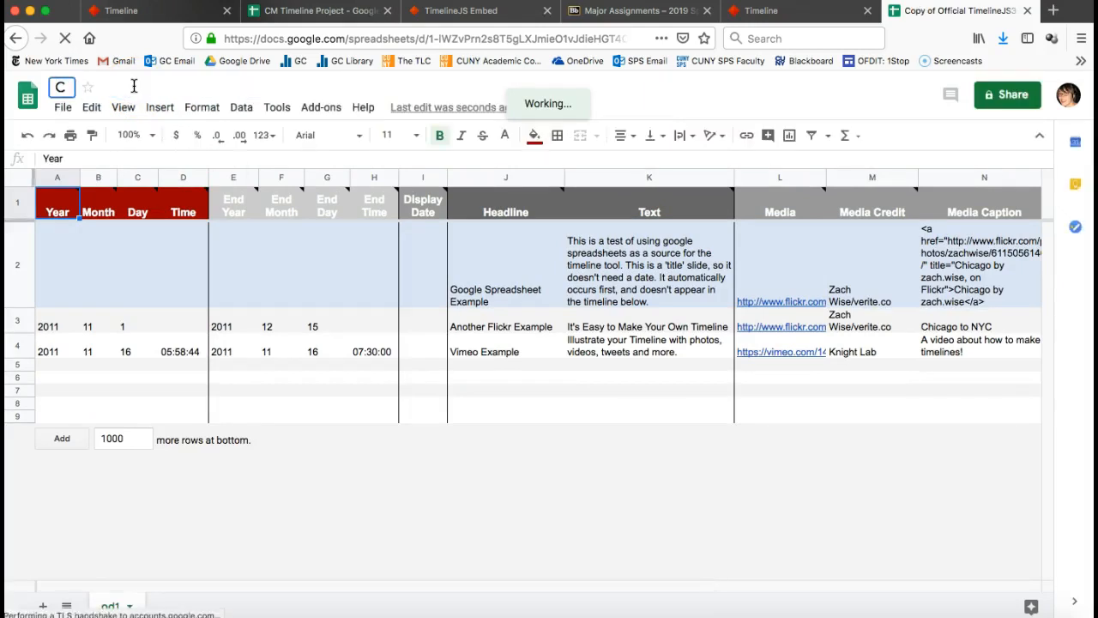
type("M 316")
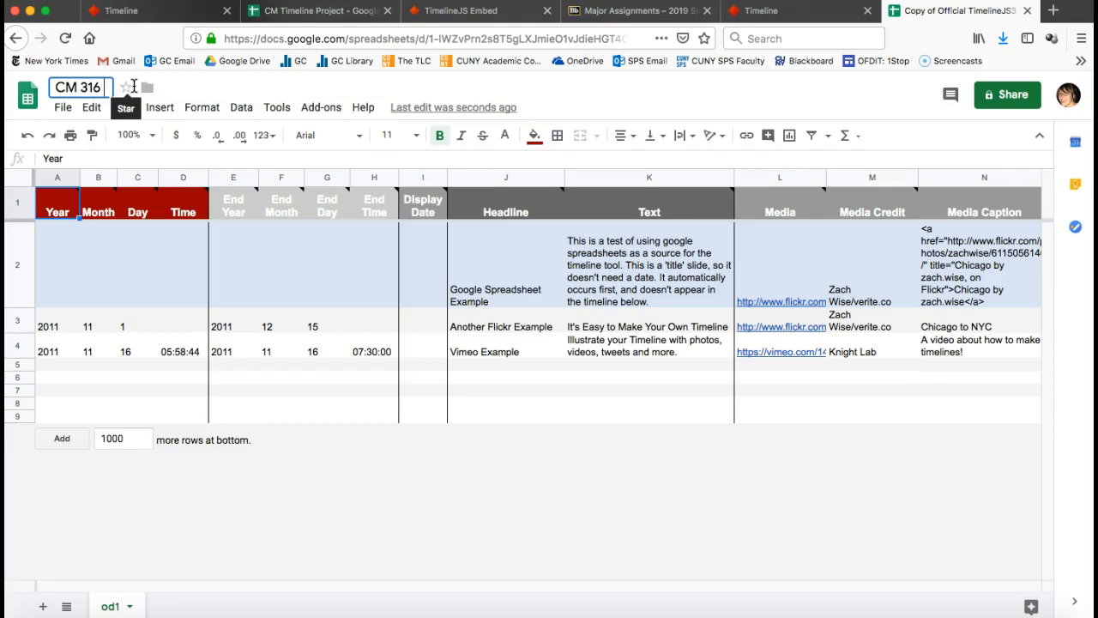
type(" Group T")
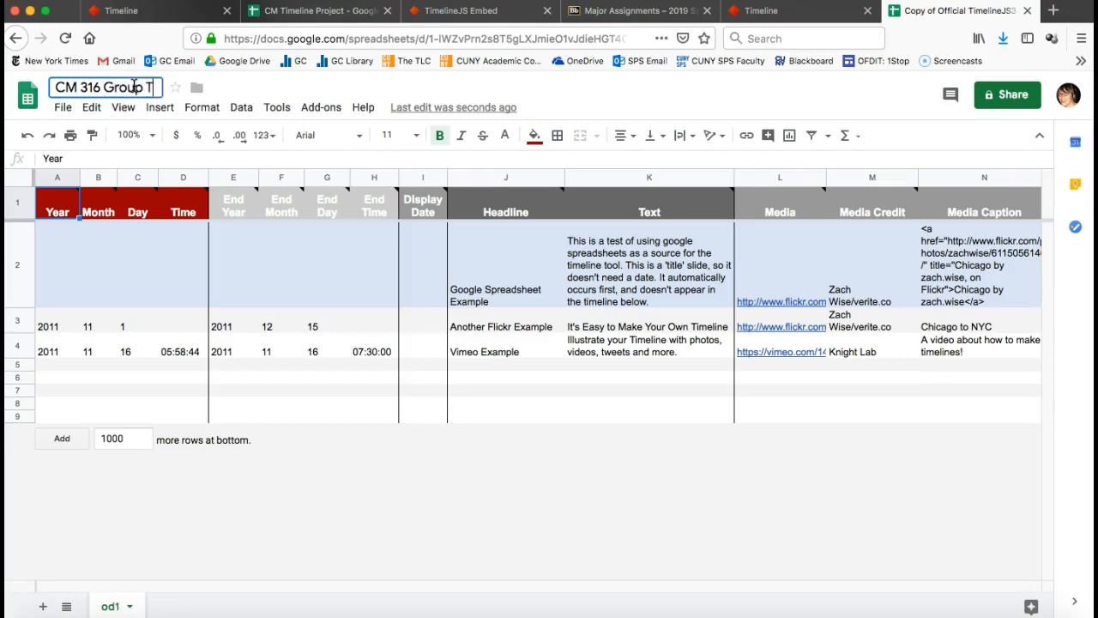
type("imeline 2019")
left_click(540, 103)
Read step 2, Publish to the web, and its Attention box, then return to the spreadsheet.
left_click(763, 10)
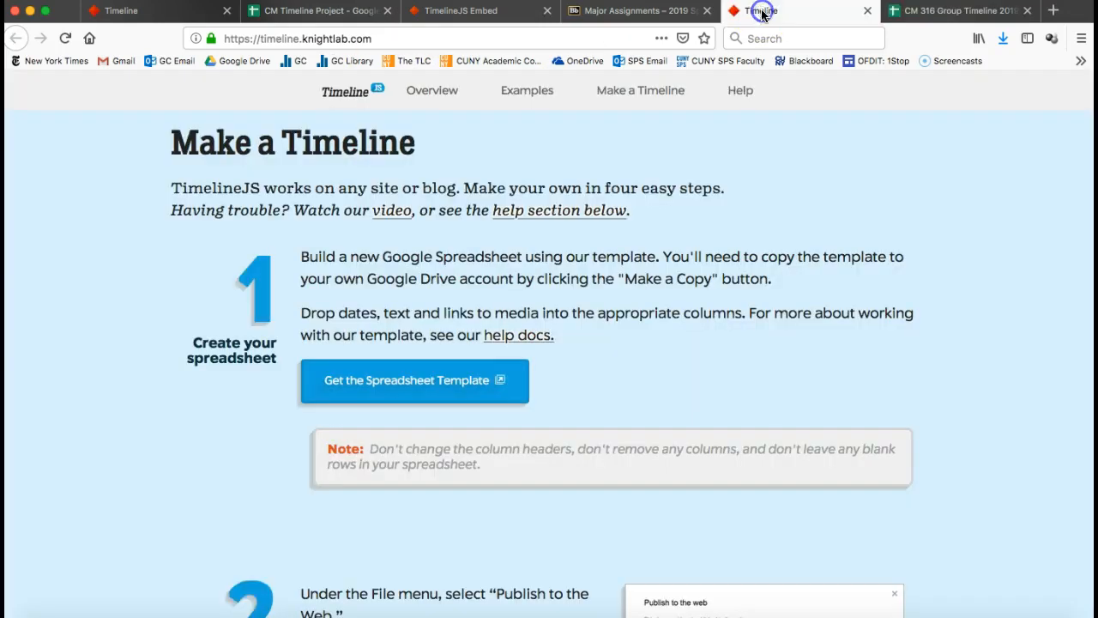
scroll(597, 400, "down", 8)
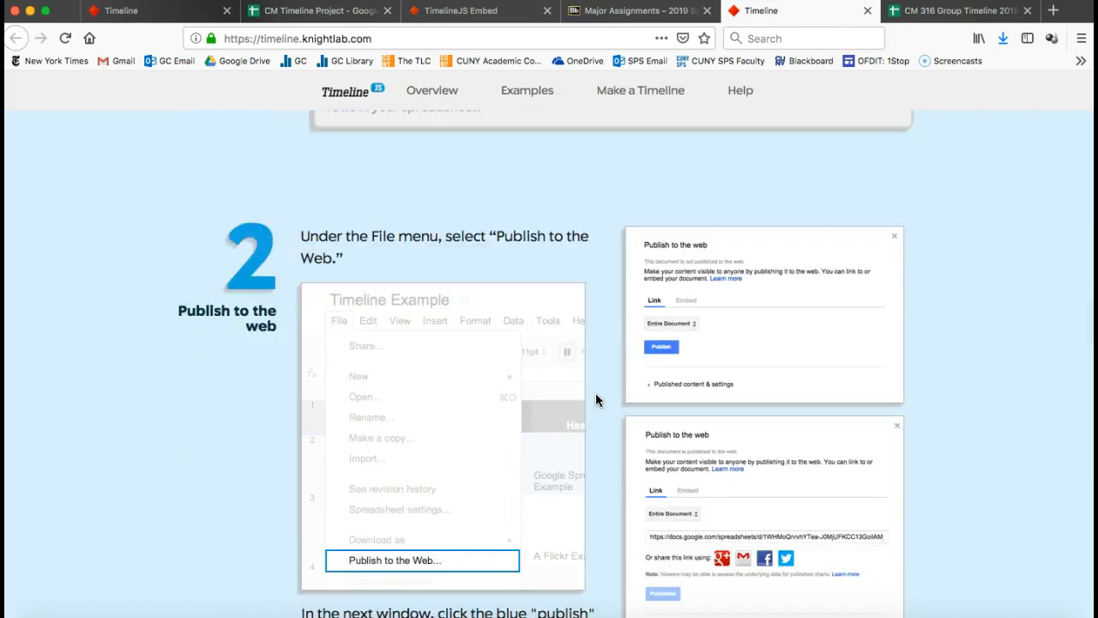
scroll(597, 400, "down", 2)
scroll(597, 400, "down", 3)
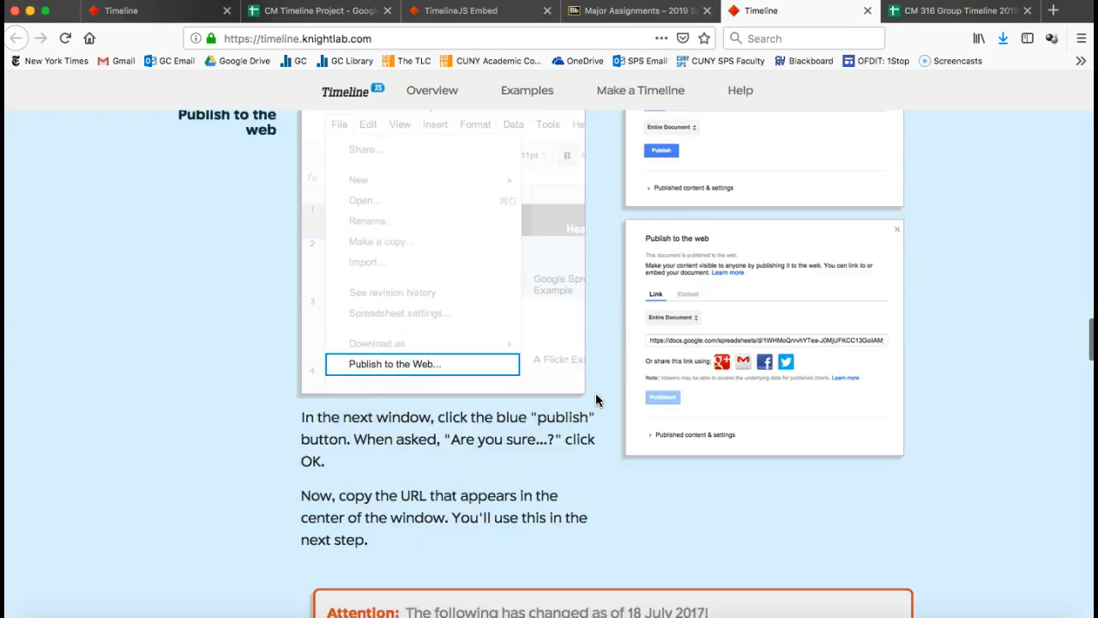
scroll(597, 399, "down", 2)
scroll(597, 400, "down", 2)
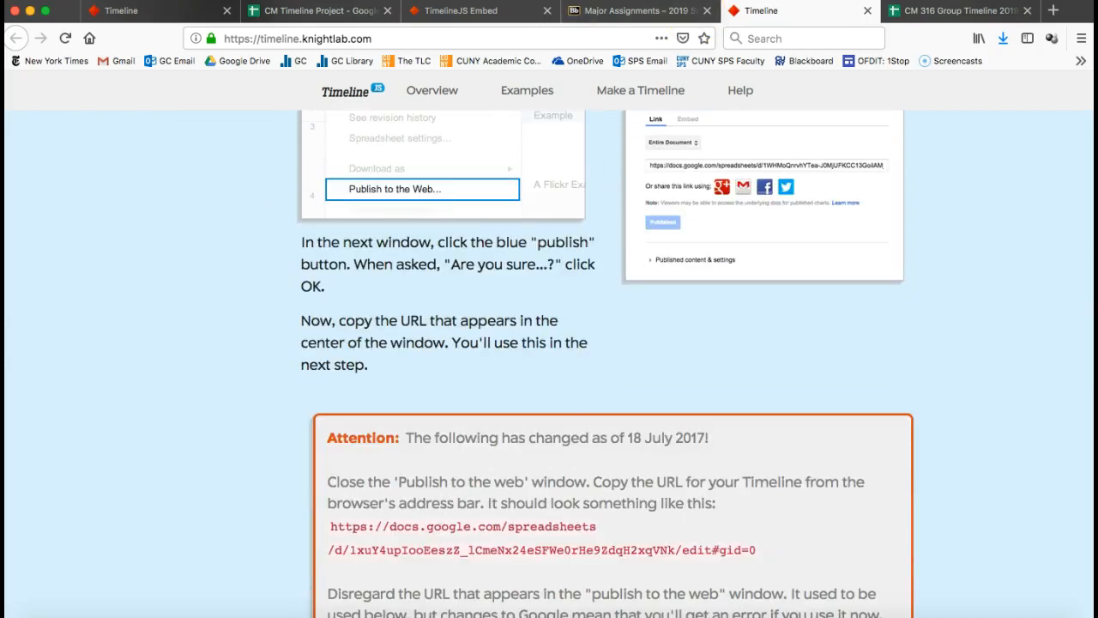
left_click(918, 12)
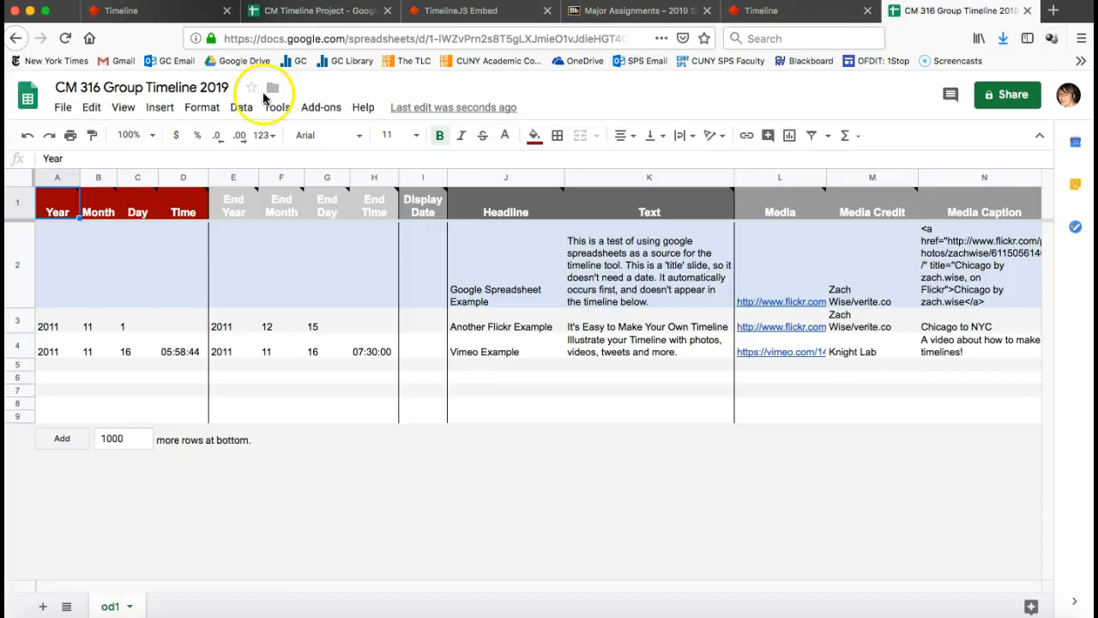
Publish the entire document to the web as a web page, then copy the sheet's URL.
left_click(62, 106)
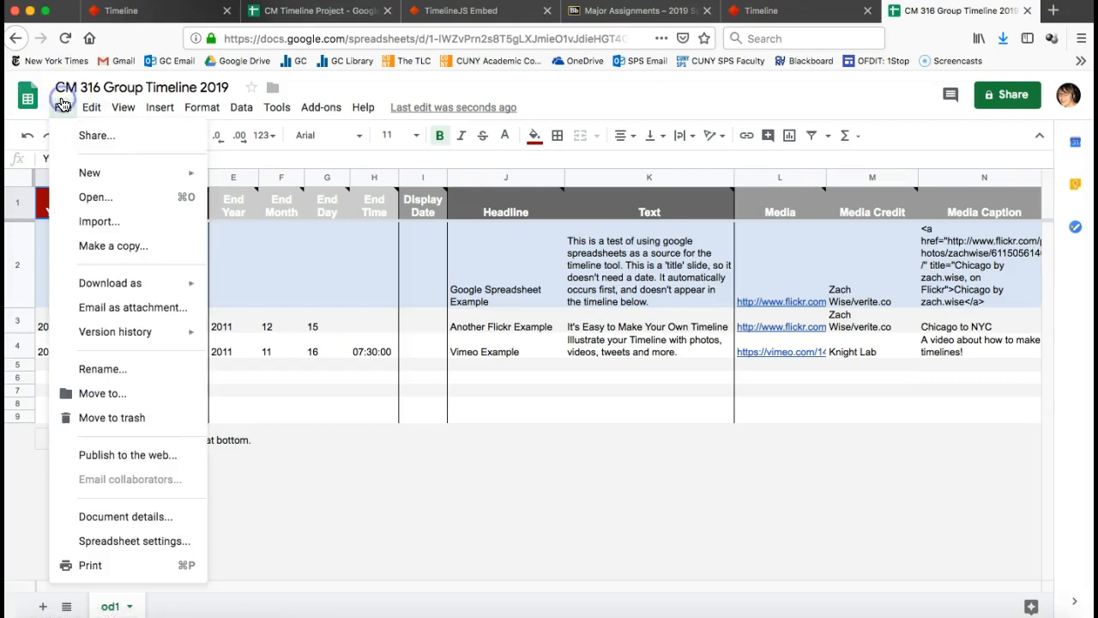
left_click(86, 456)
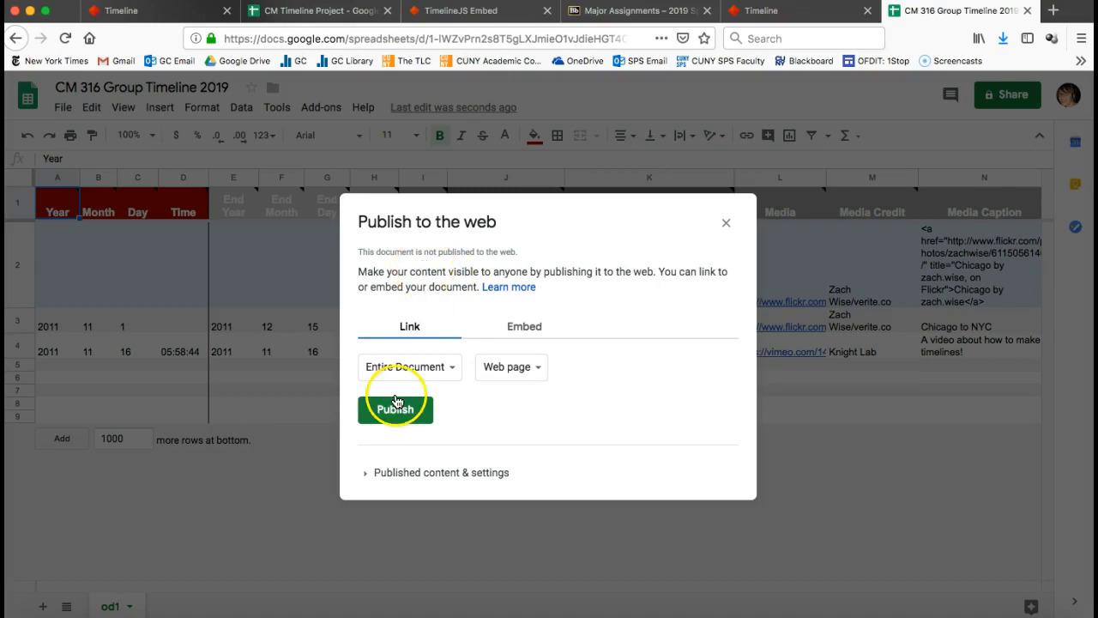
left_click(396, 423)
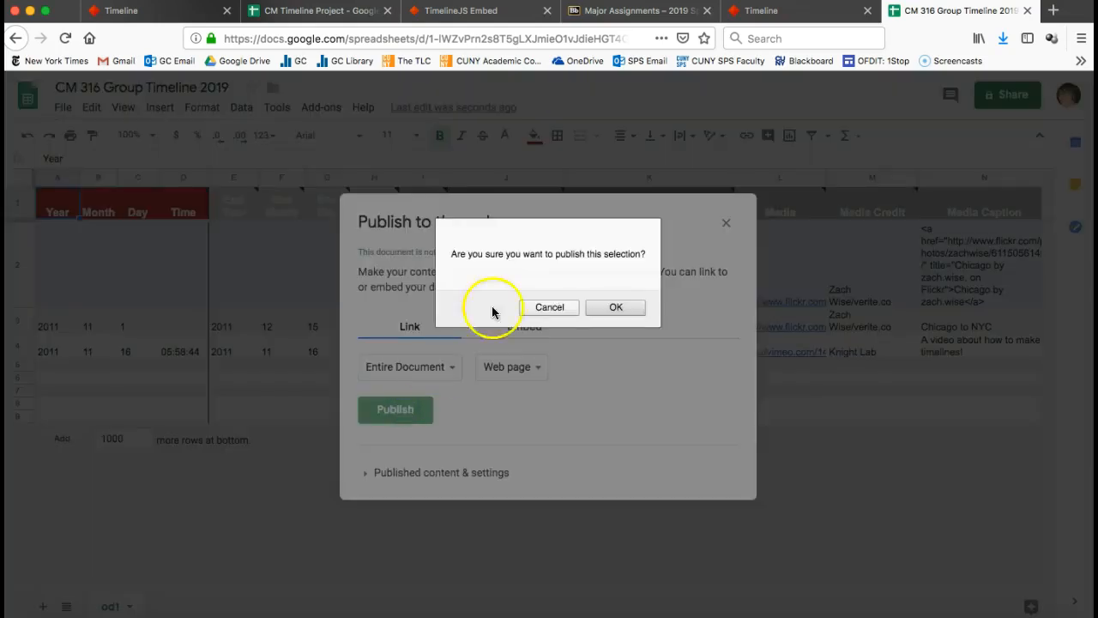
left_click(614, 308)
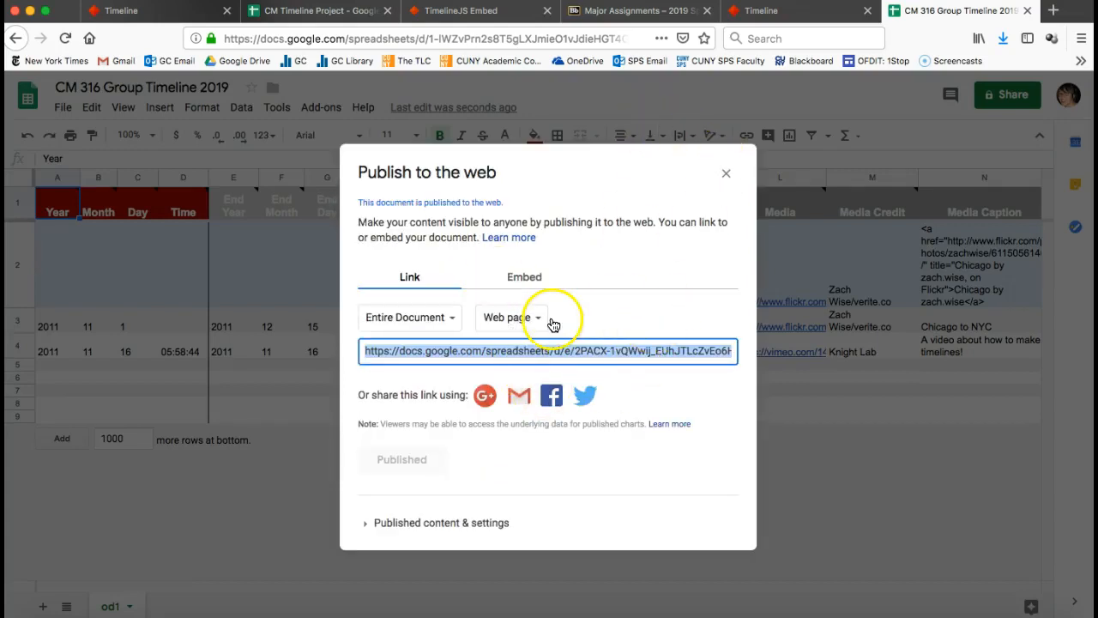
left_click(727, 176)
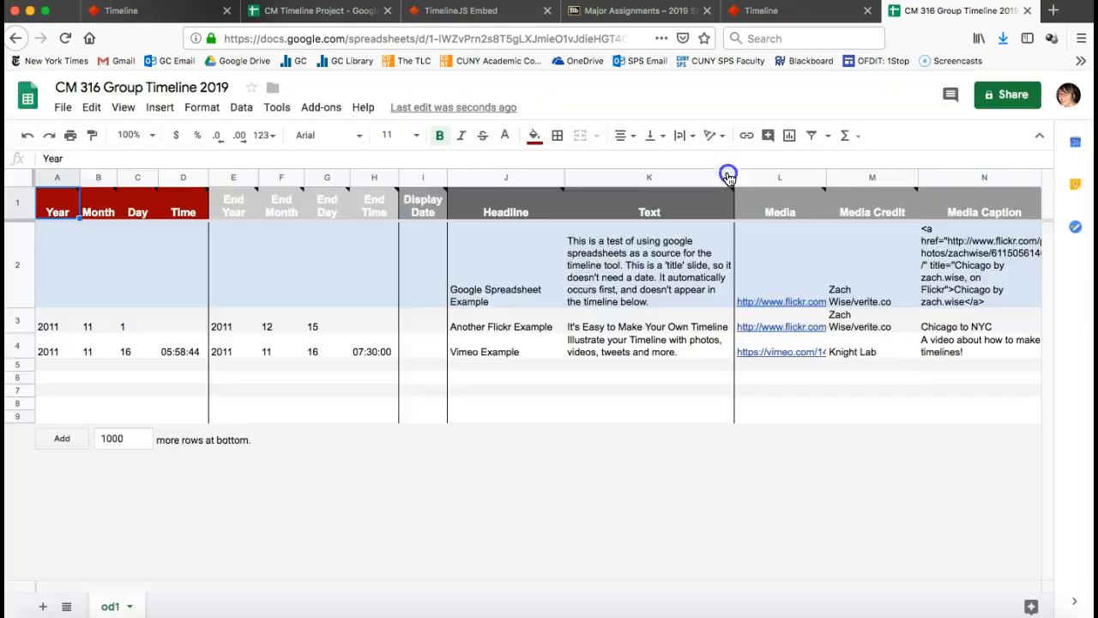
left_click(463, 38)
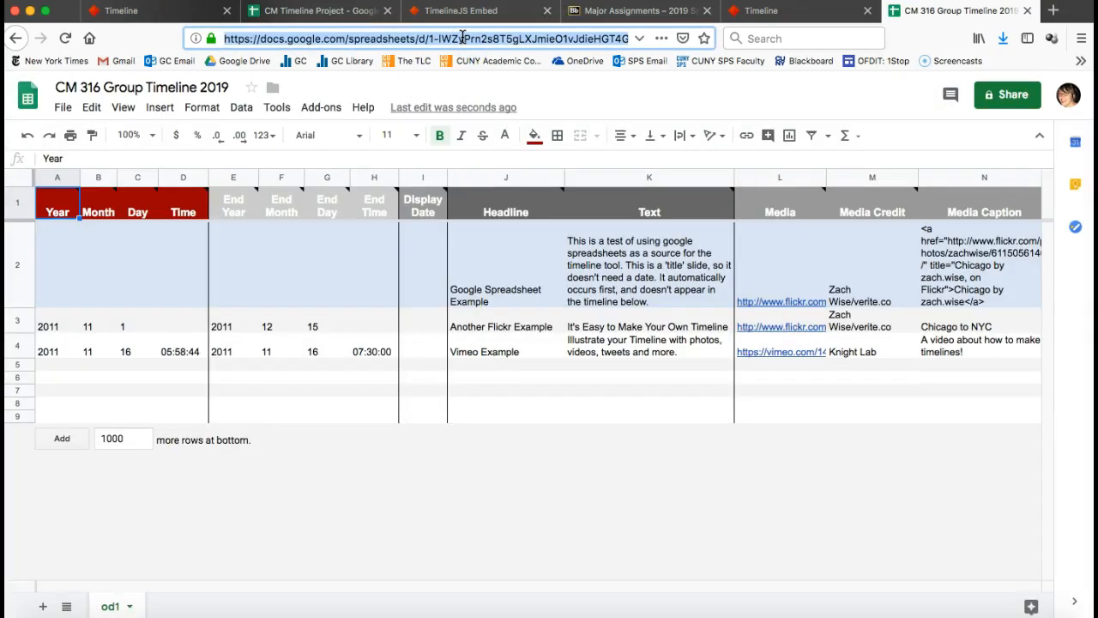
Scroll the TimelineJS instructions to step 3, Generate your timeline, and its spreadsheet URL field.
left_click(787, 12)
scroll(742, 421, "down", 5)
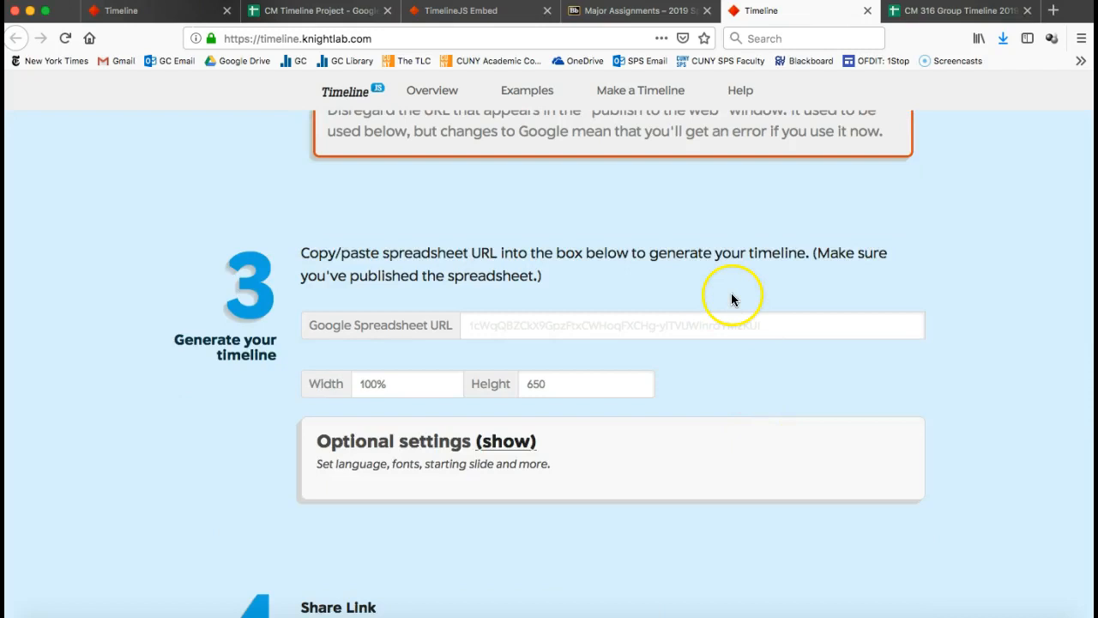
scroll(682, 264, "down", 3)
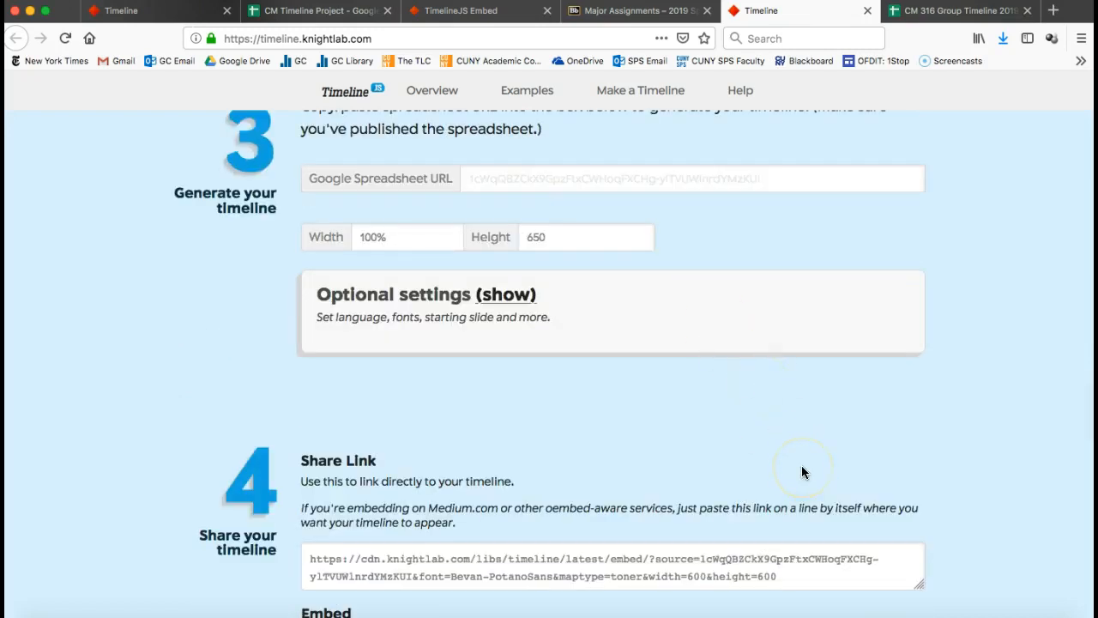
scroll(801, 465, "up", 8)
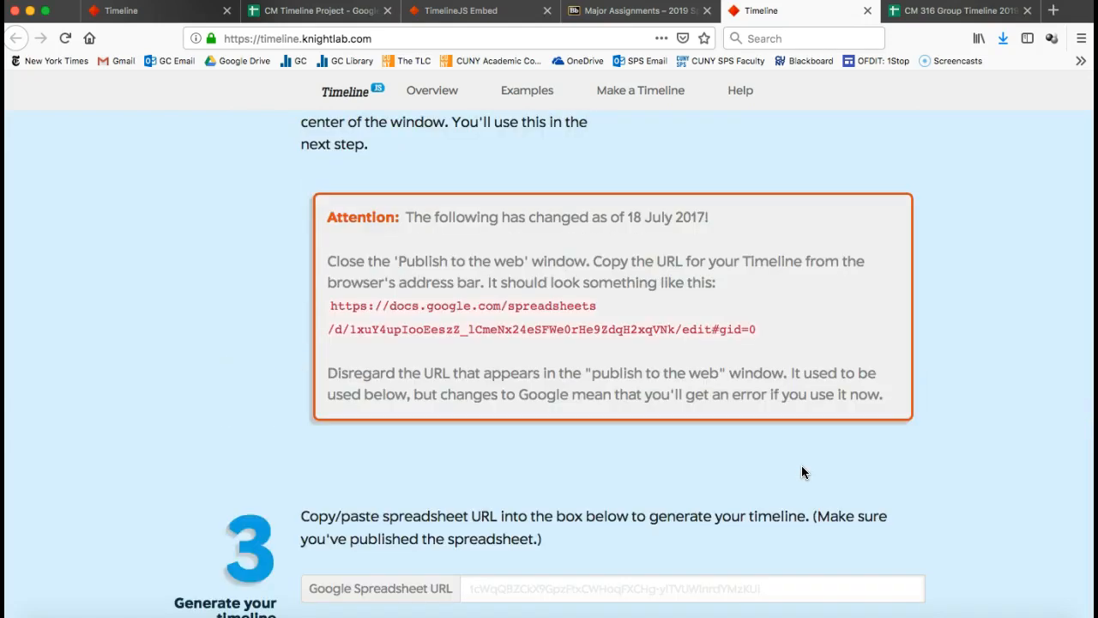
scroll(803, 471, "down", 3)
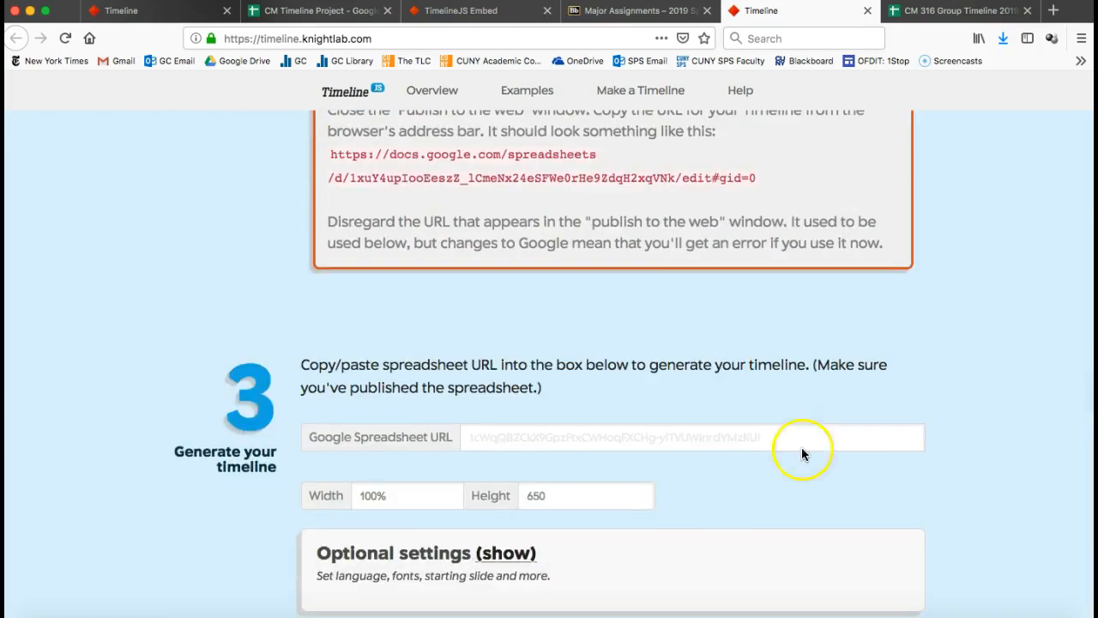
Return to the CM 316 Group Timeline 2019 tab and look over the template's sample media links.
left_click(931, 10)
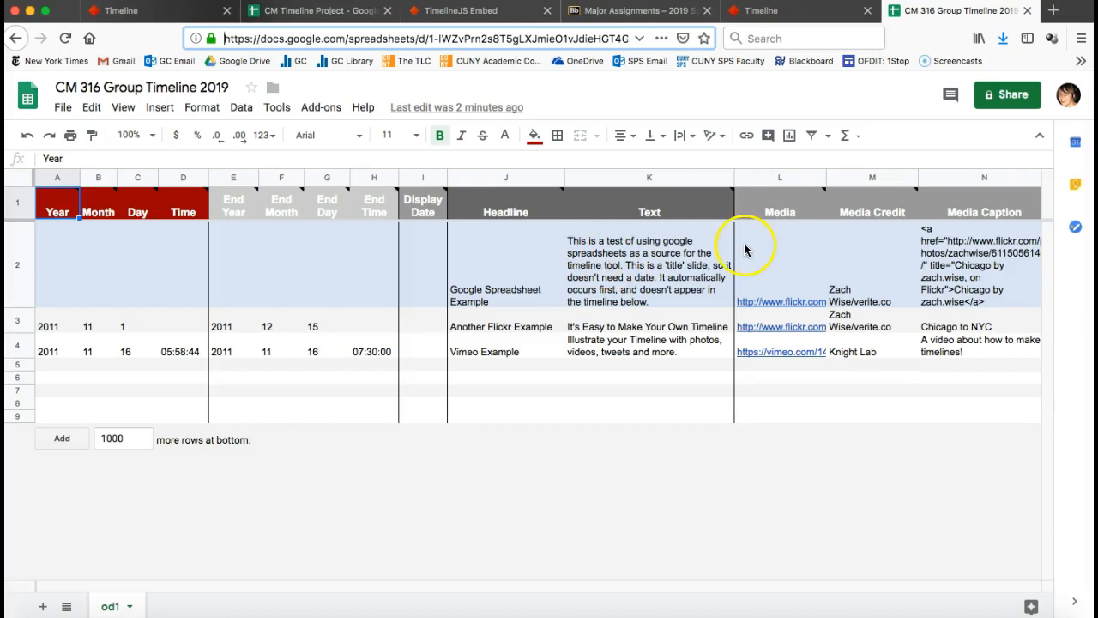
mouse_move(758, 249)
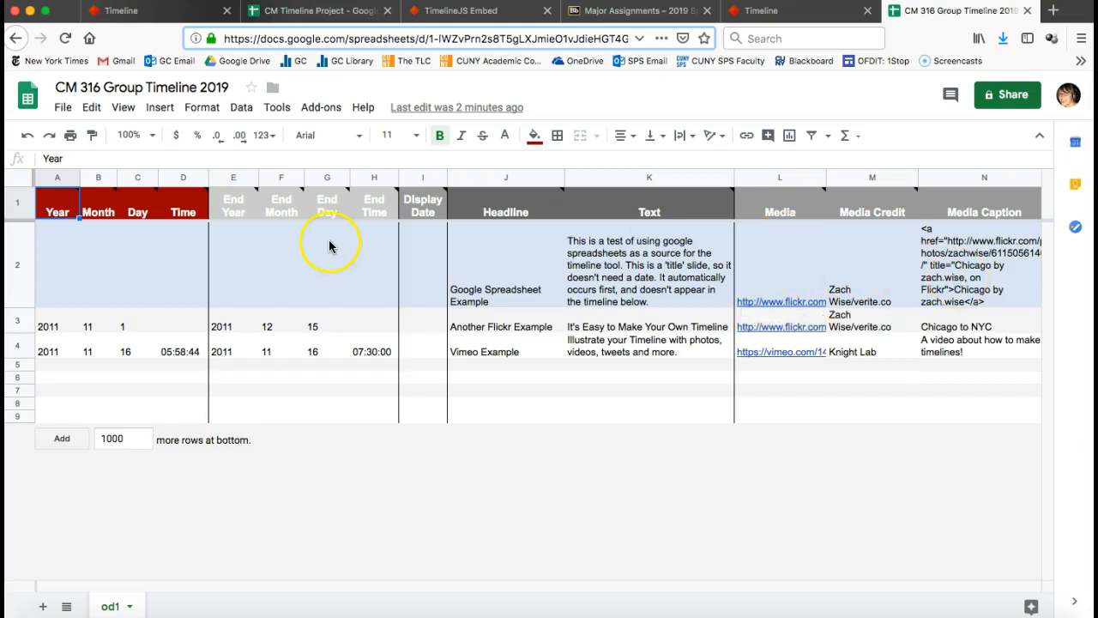
In the CM Timeline Project sheet, delete 'Film Industry' from the J2 headline.
left_click(288, 19)
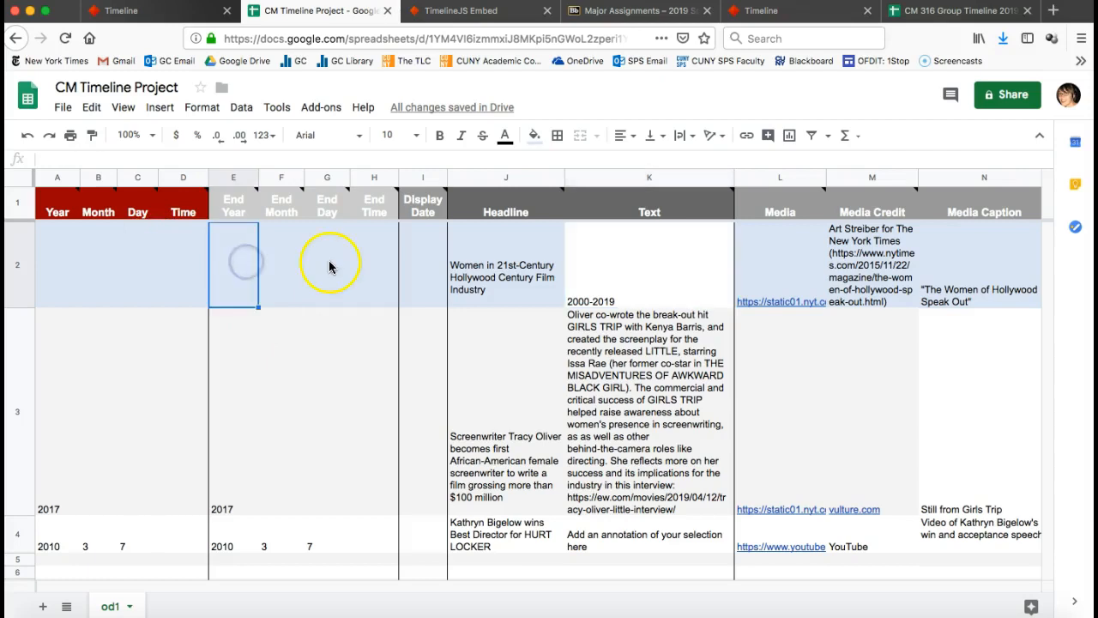
left_click(478, 275)
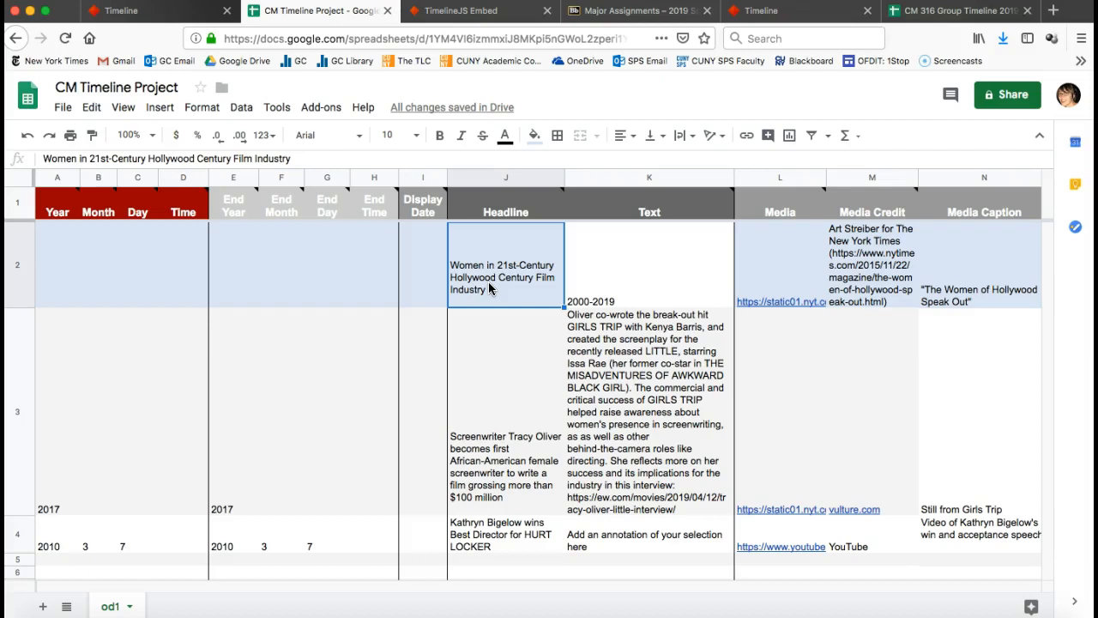
double_click(262, 163)
key("BackSpace")
key("BackSpace")
key("BackSpace")
key("BackSpace")
key("BackSpace")
key("BackSpace")
key("BackSpace")
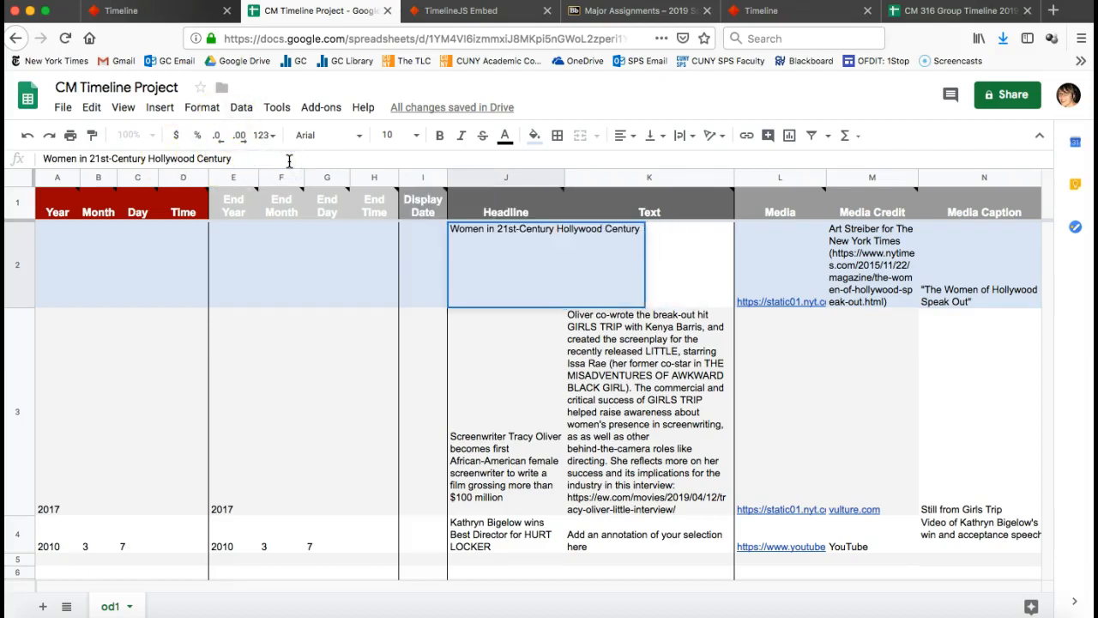
Commit the shortened J2 headline and open K2's '2000-2019' text for editing.
key("Tab")
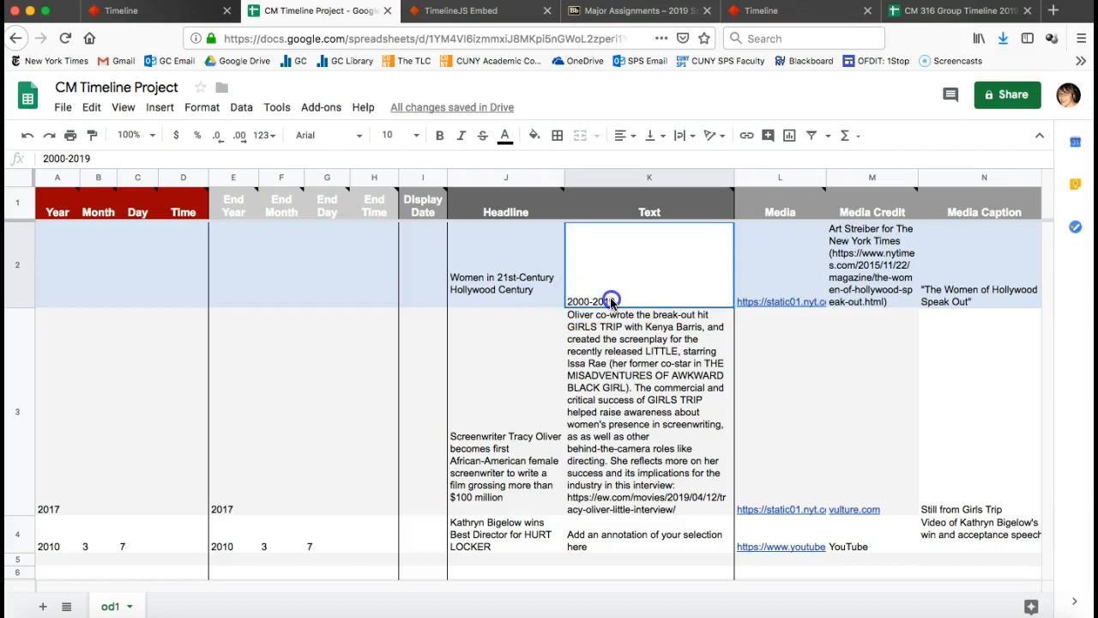
double_click(610, 302)
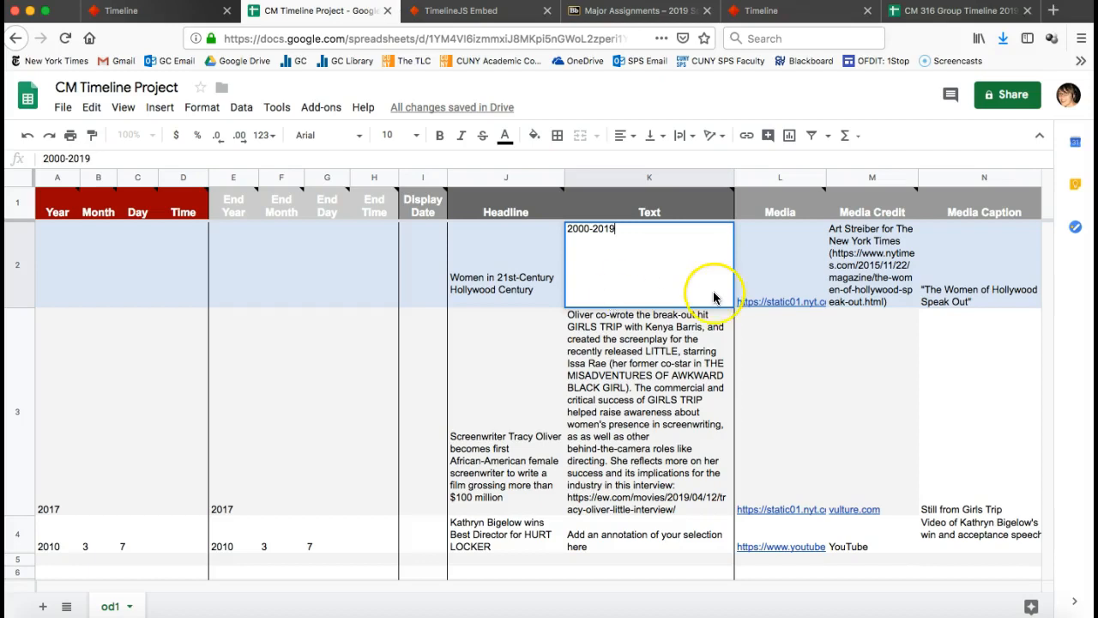
left_click(770, 273)
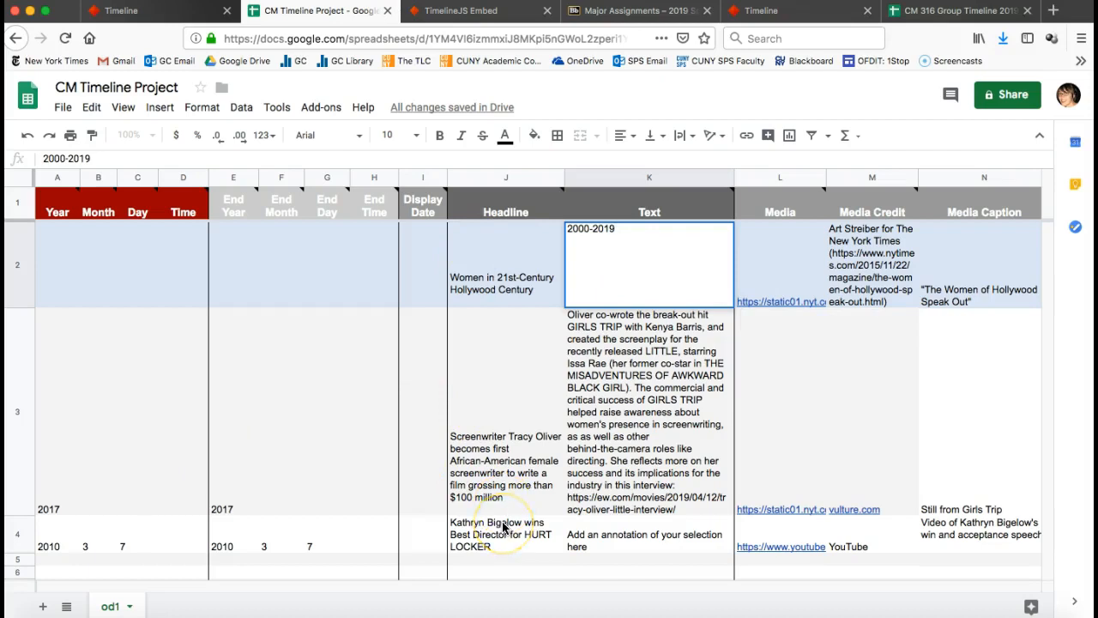
scroll(503, 524, "down", 2)
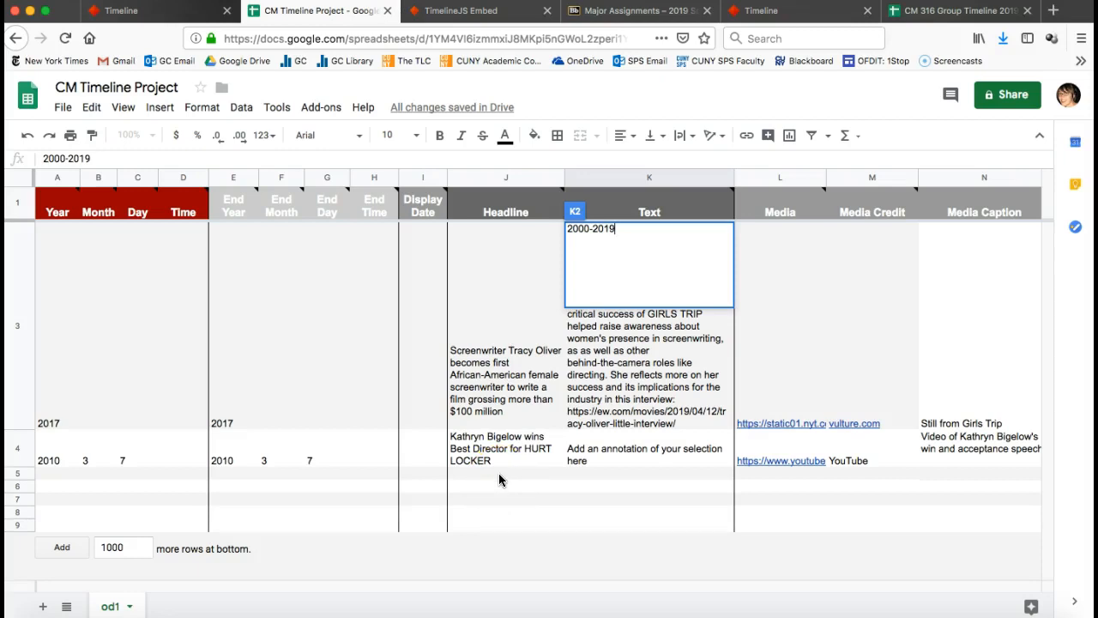
left_click(506, 492)
scroll(503, 442, "up", 2)
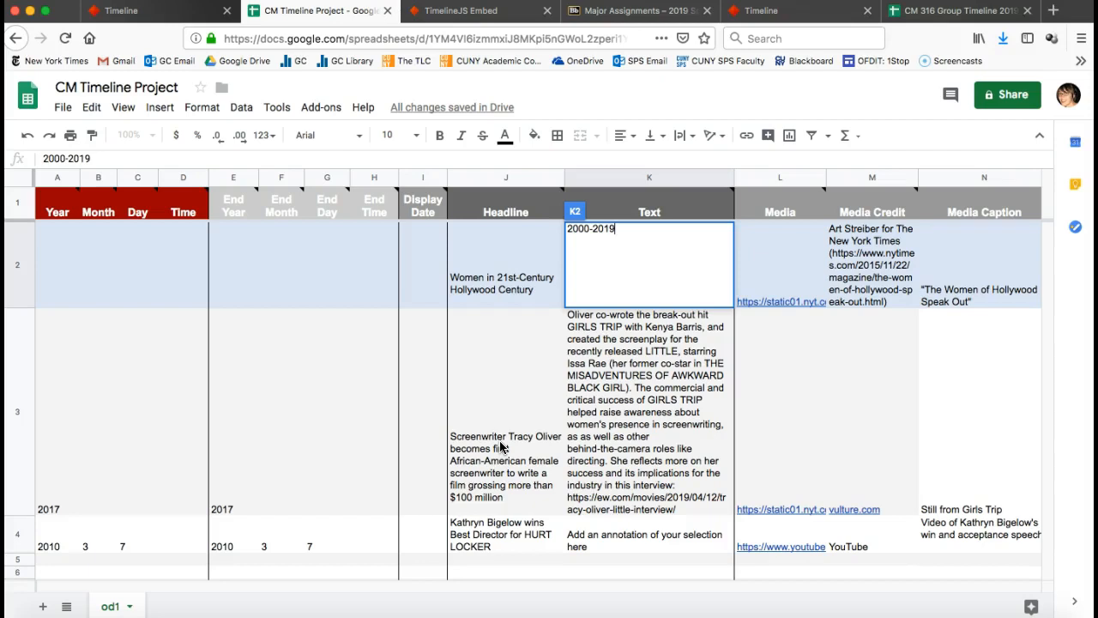
left_click(500, 447)
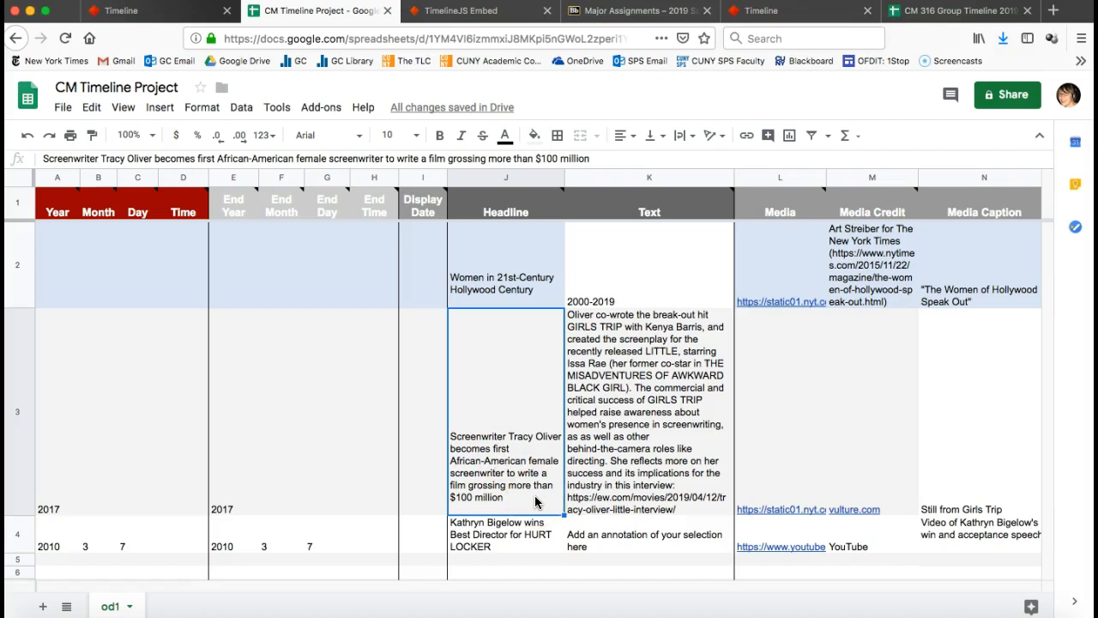
left_click(664, 447)
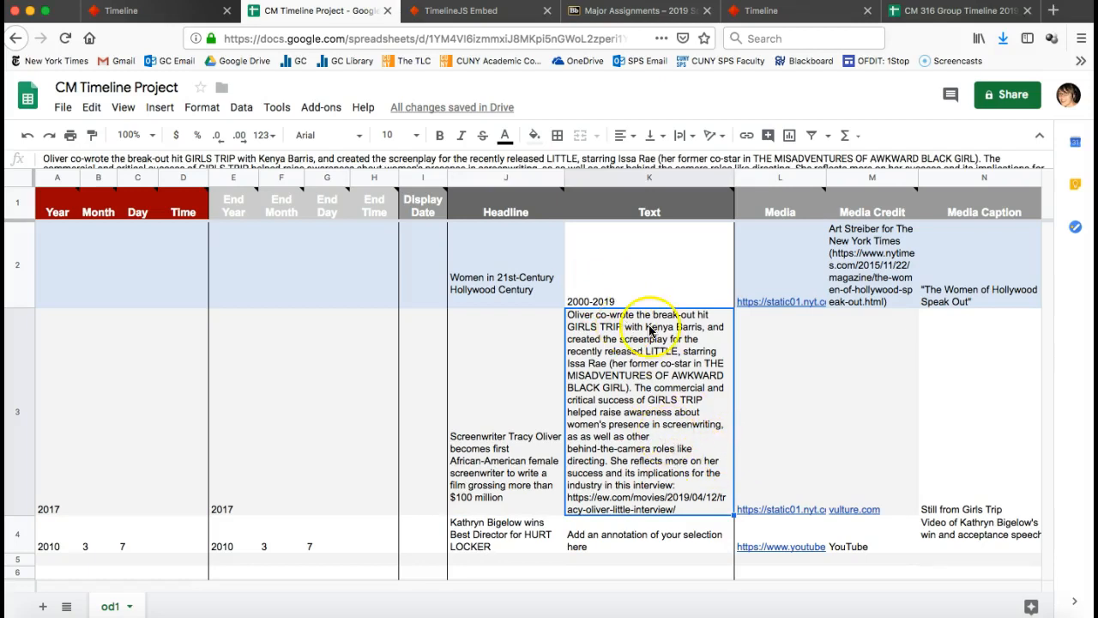
left_click(791, 428)
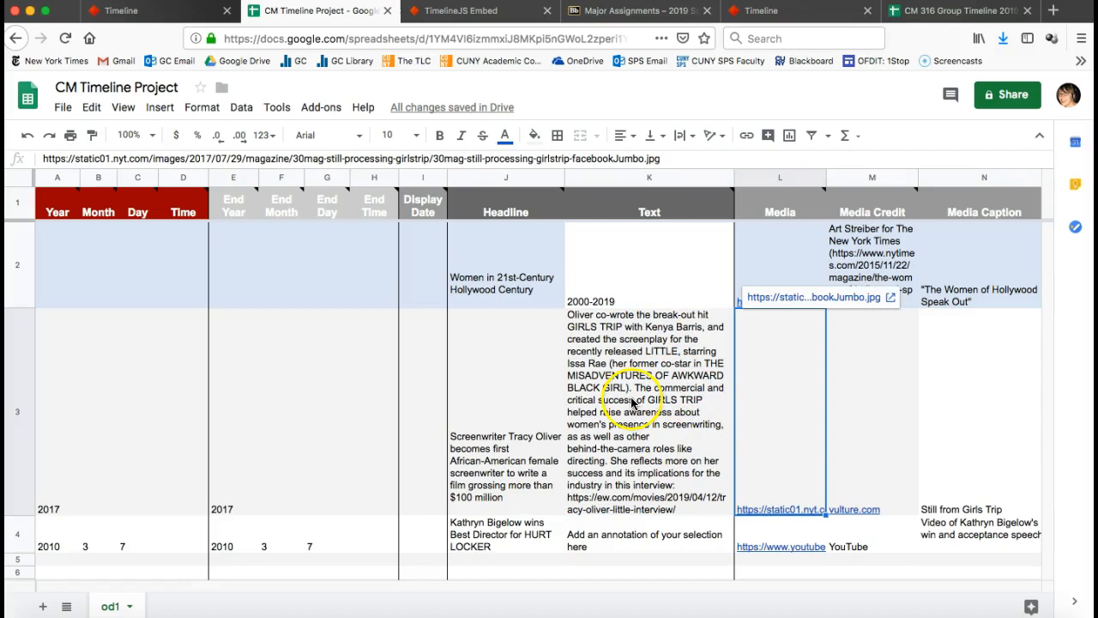
left_click(73, 453)
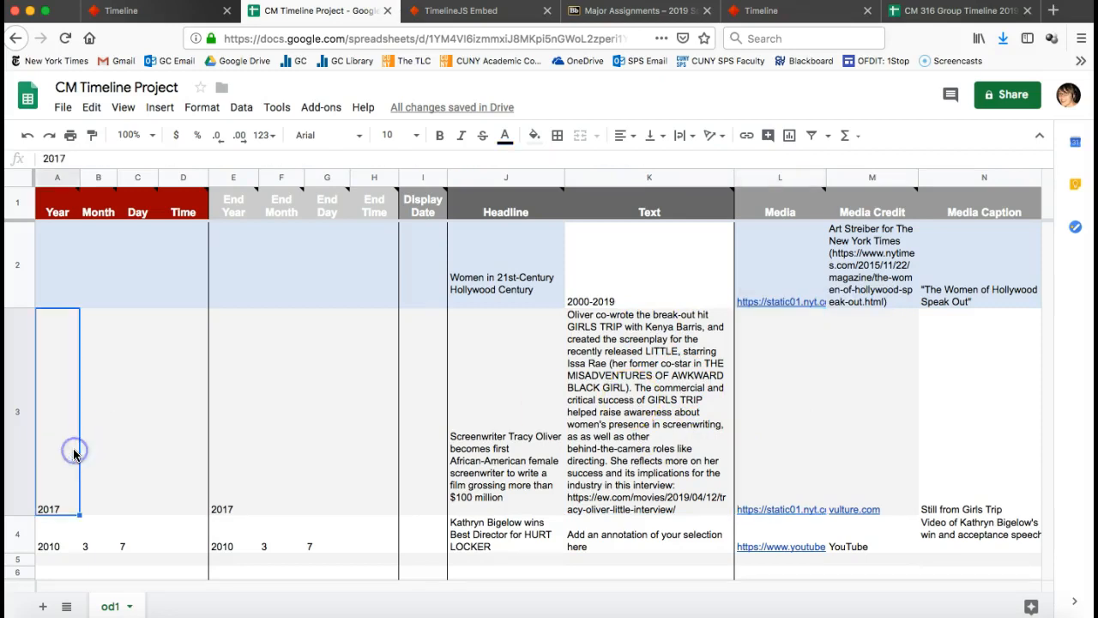
Check E3's 2017 end year, the HURT LOCKER headline and L4 YouTube link, then close the old preview.
left_click(239, 468)
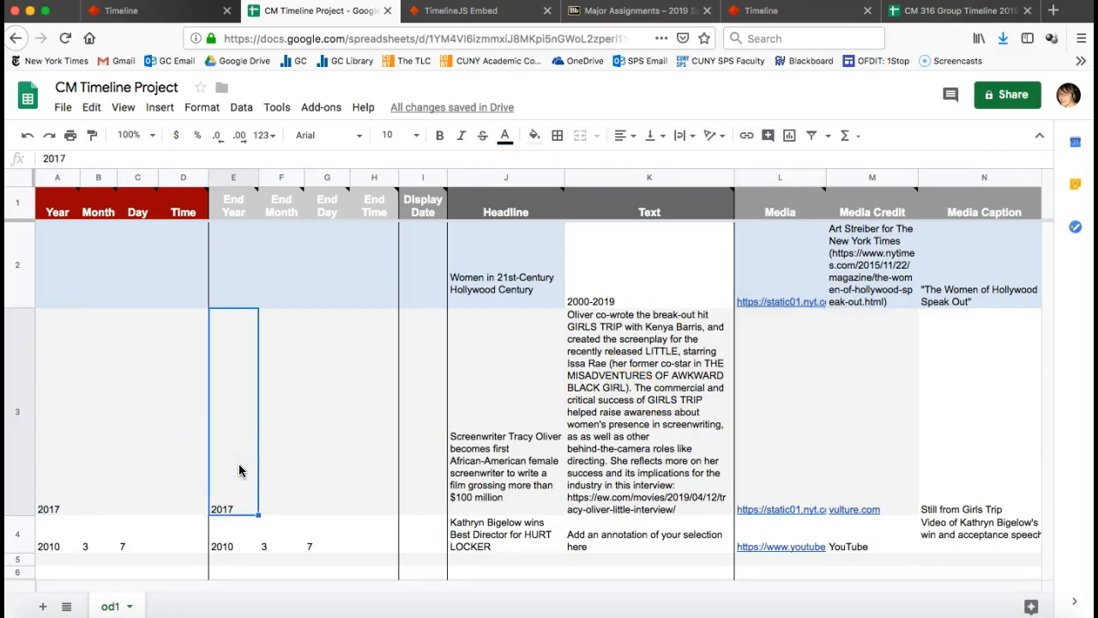
left_click(494, 536)
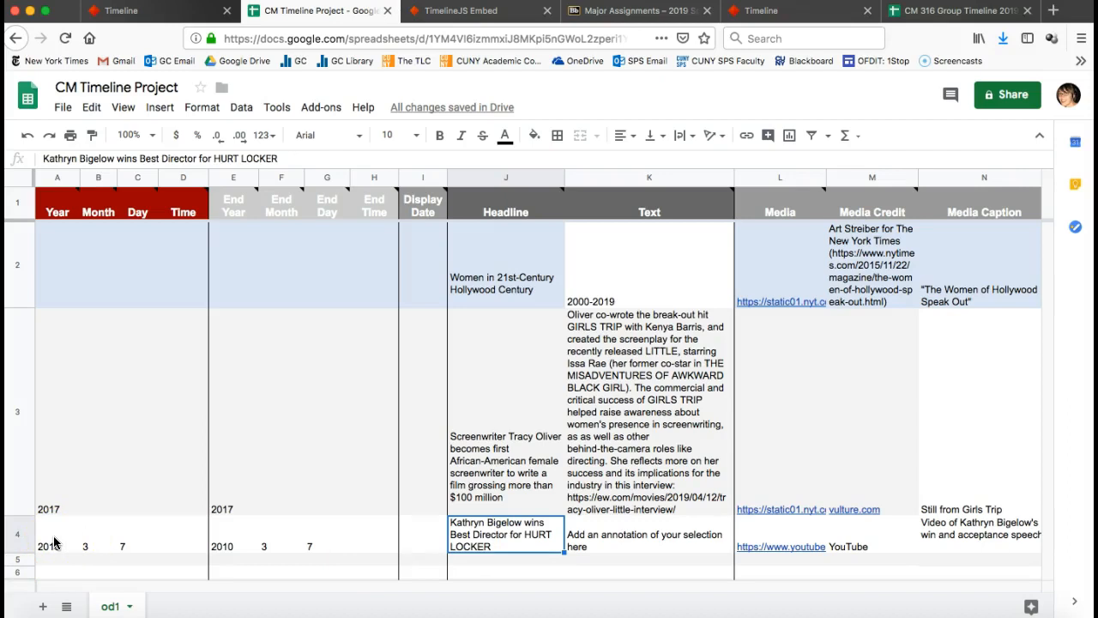
left_click(790, 529)
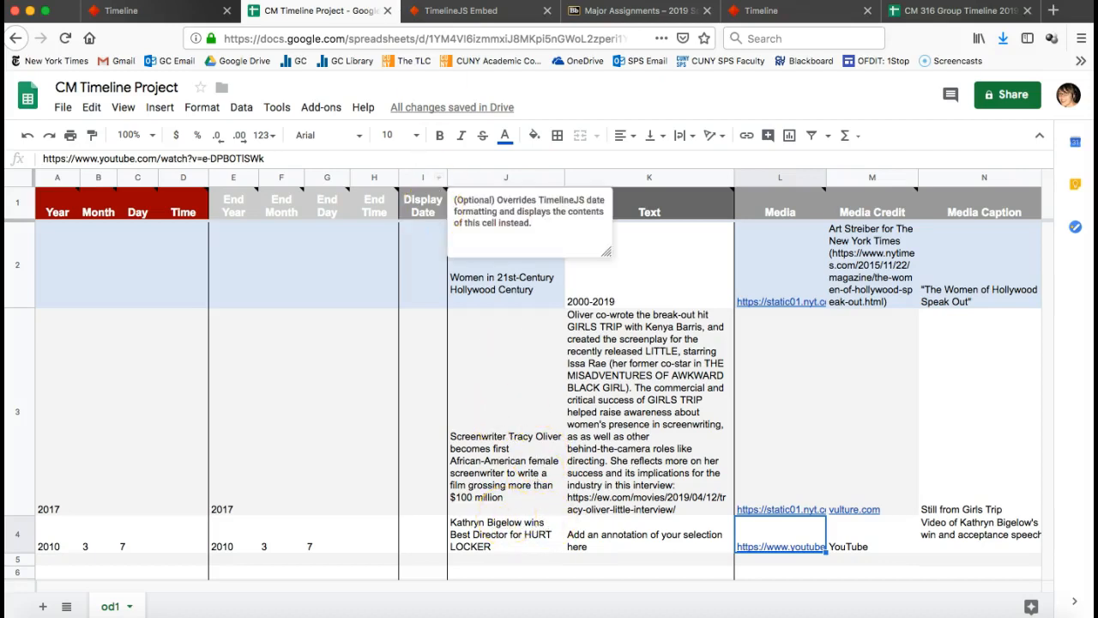
left_click(440, 13)
left_click(319, 11)
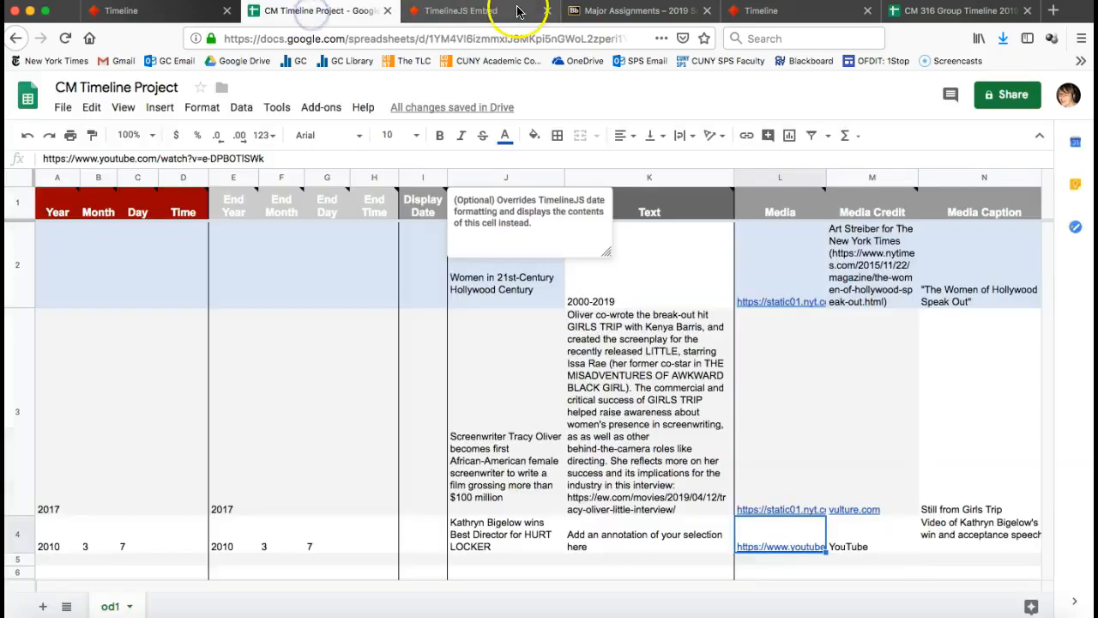
Close the outdated timeline preview and return to the Make a Timeline instructions.
left_click(546, 10)
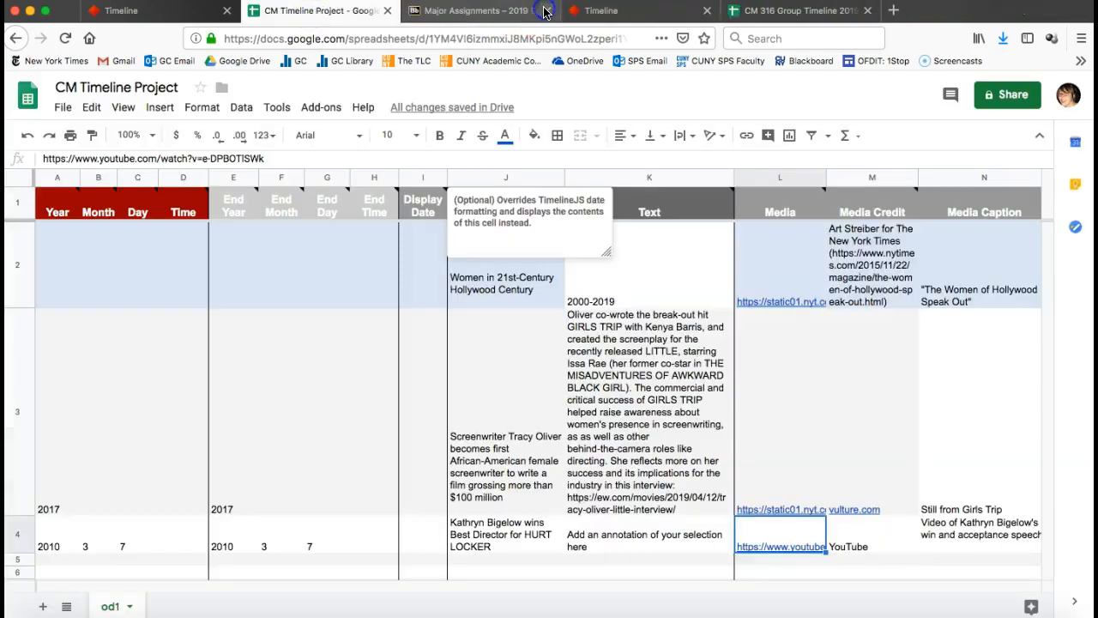
left_click(202, 12)
scroll(465, 318, "down", 8)
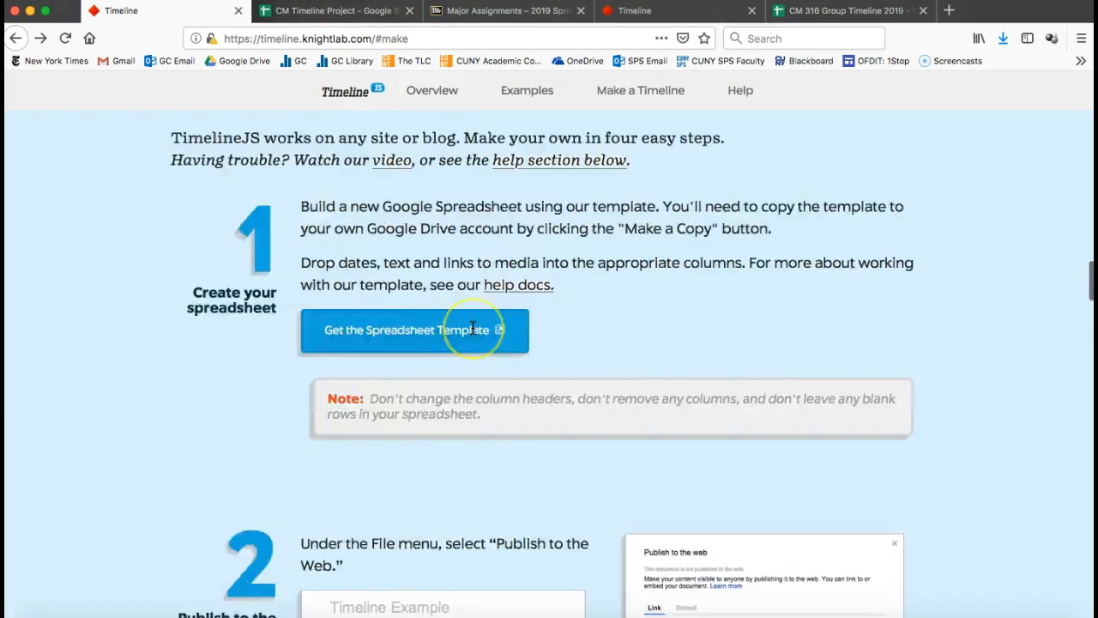
scroll(472, 327, "down", 5)
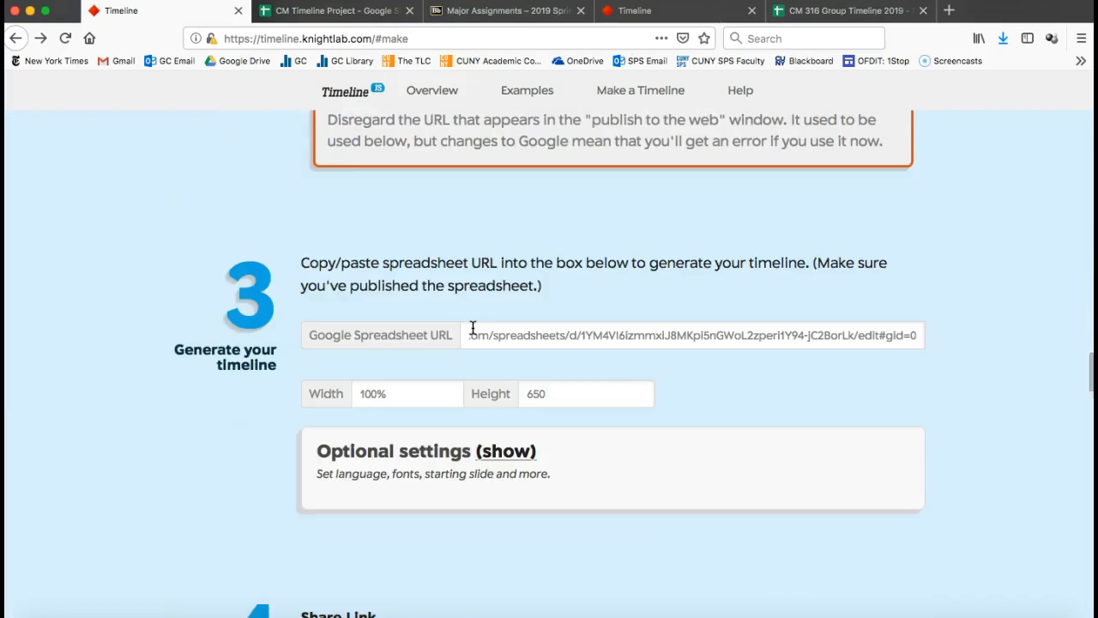
Replace step 3's Google Spreadsheet URL with the project sheet's copied address.
left_click(343, 12)
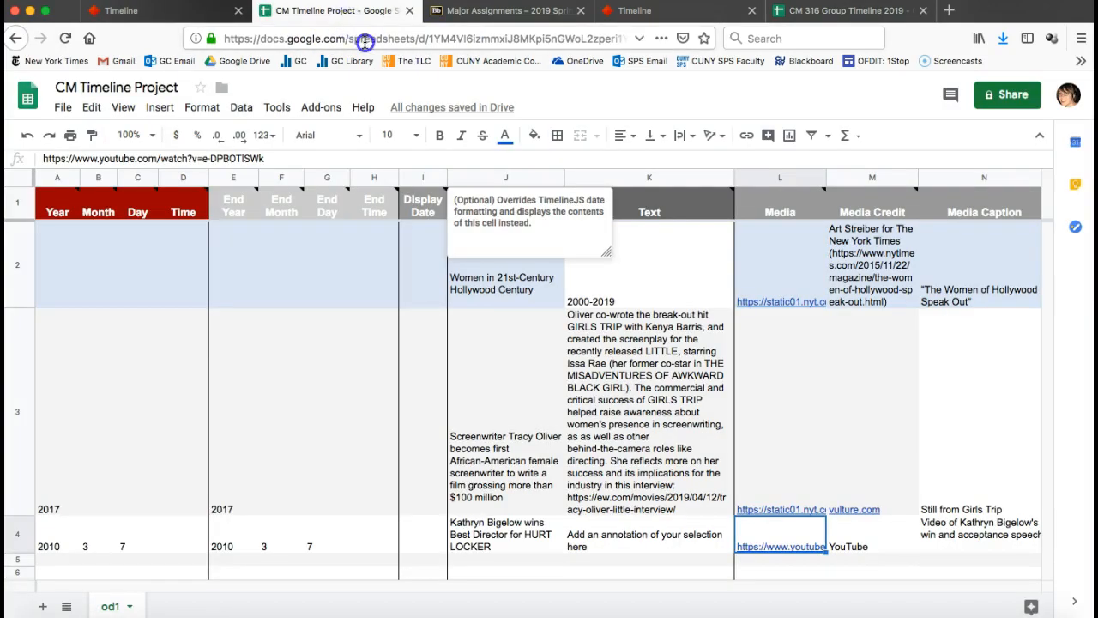
left_click(366, 39)
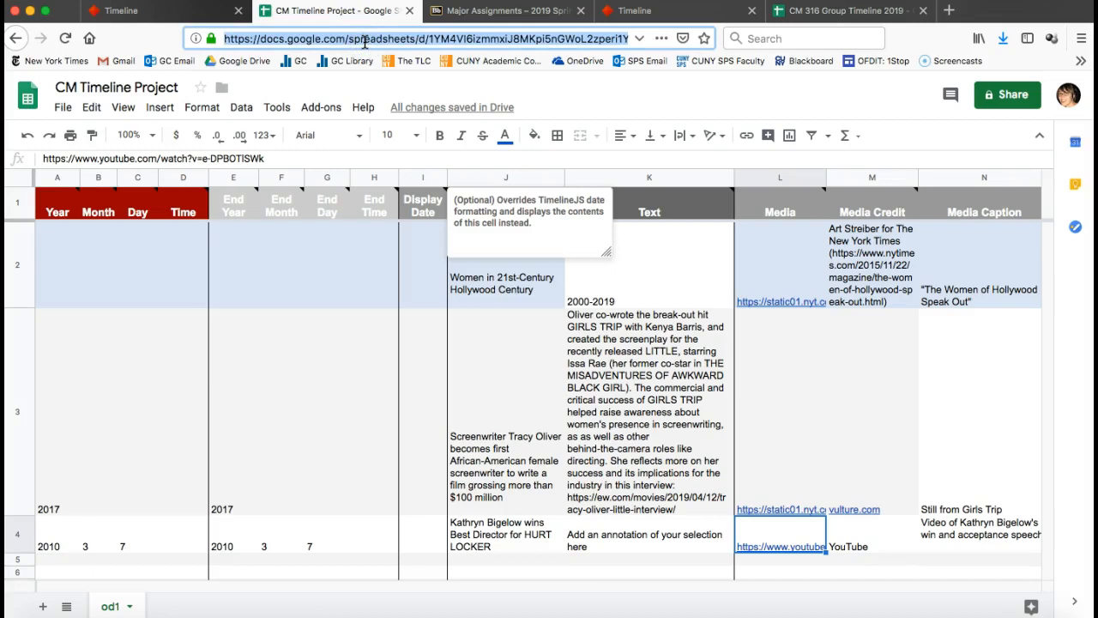
left_click(118, 12)
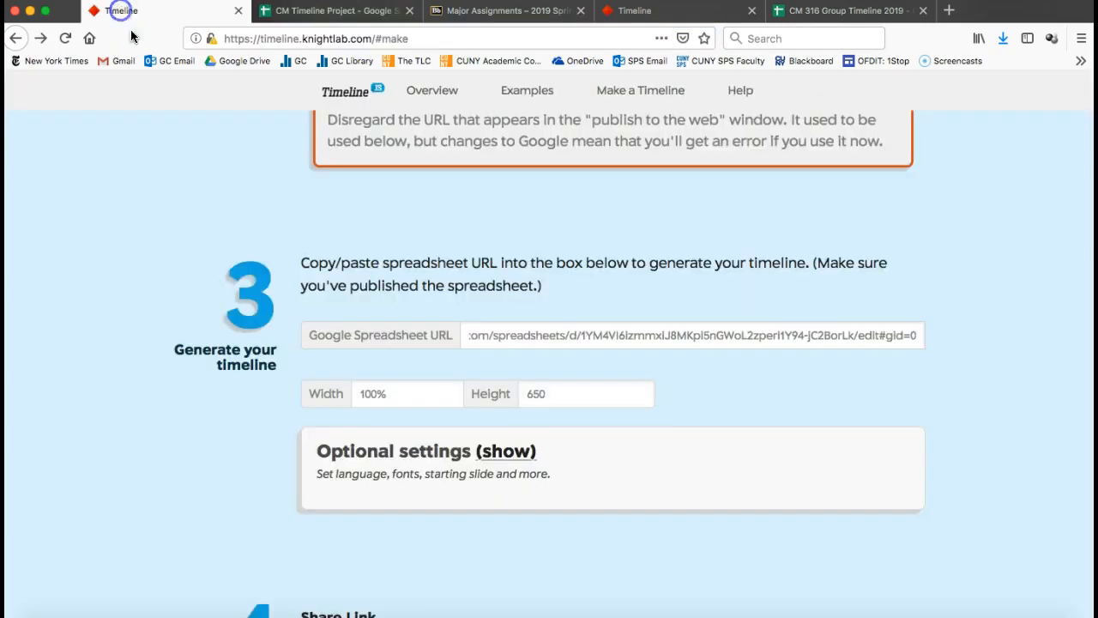
double_click(494, 334)
key("super+a")
key("BackSpace")
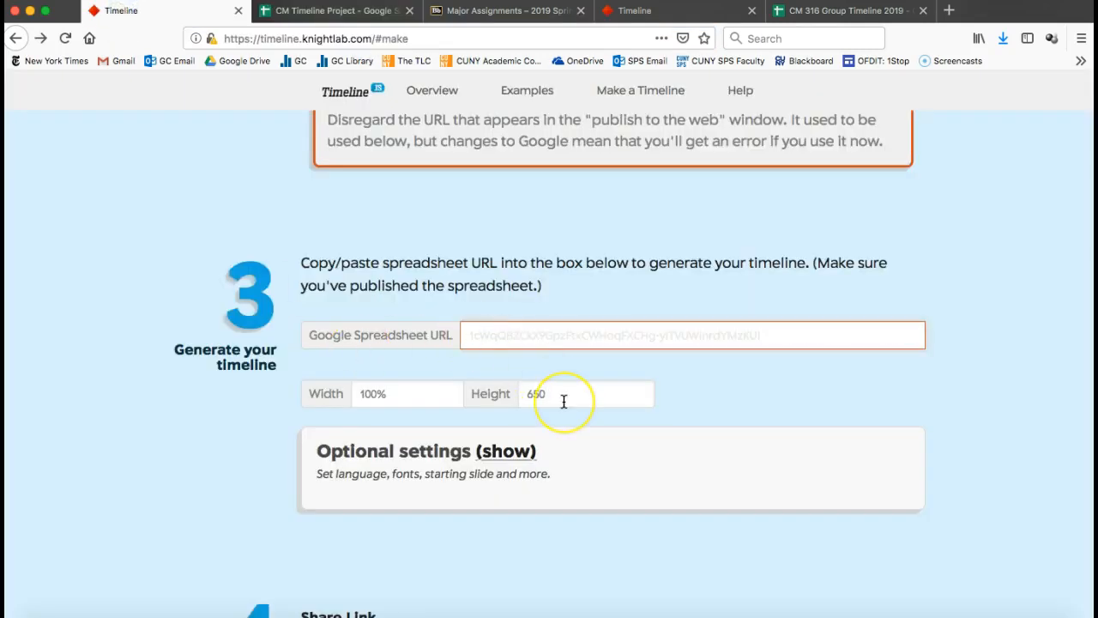
left_click(744, 382)
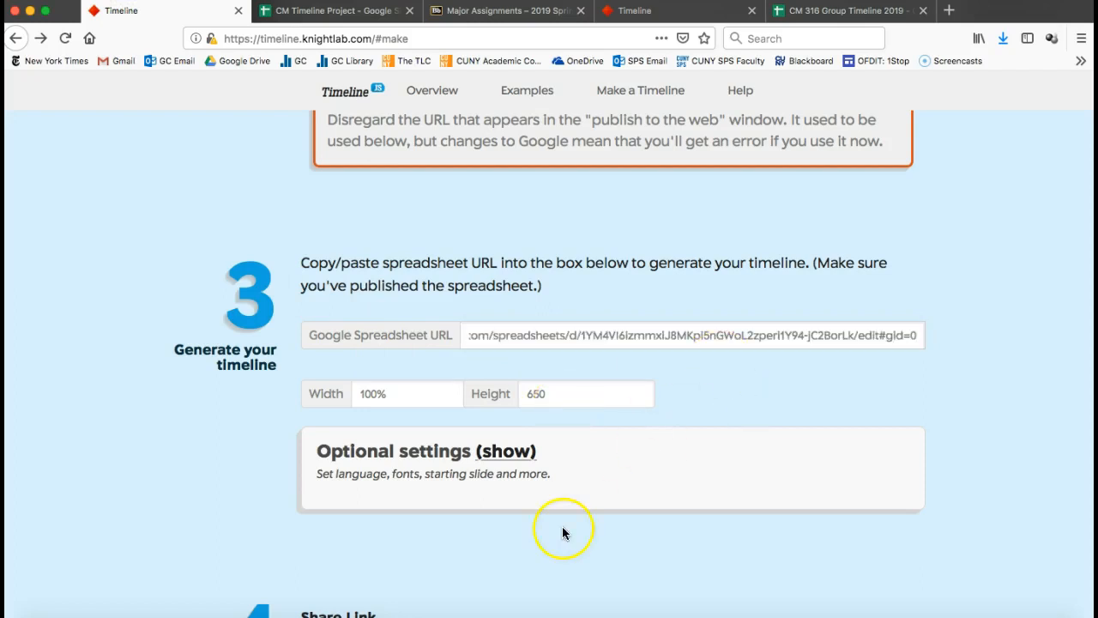
Scroll down to the generated share link and open the timeline preview in a new window.
scroll(396, 487, "down", 2)
scroll(175, 450, "down", 5)
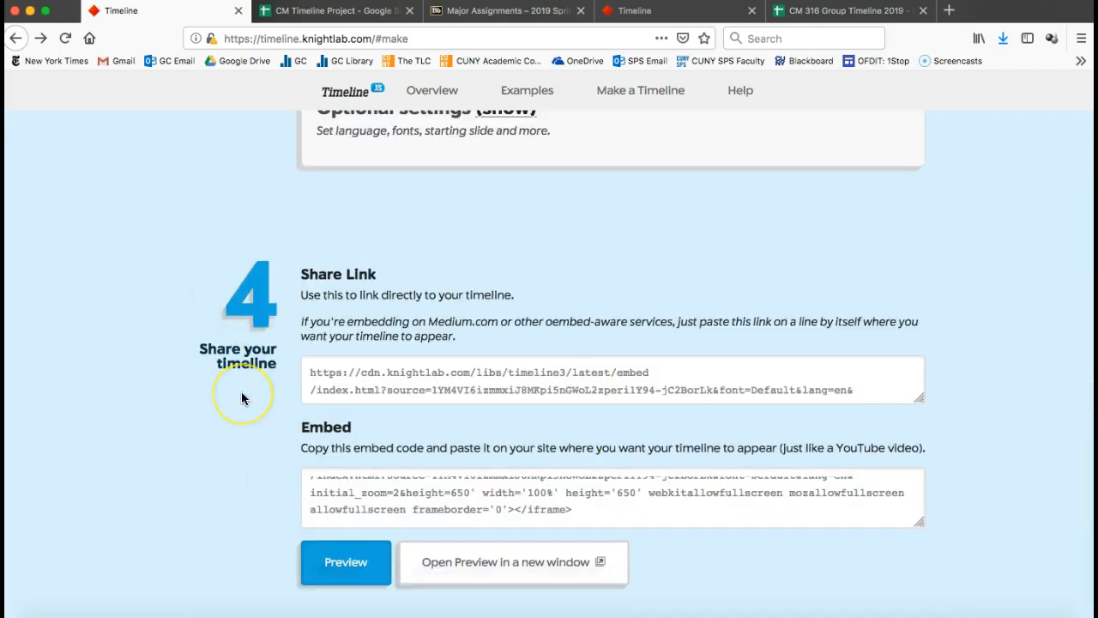
scroll(240, 393, "down", 2)
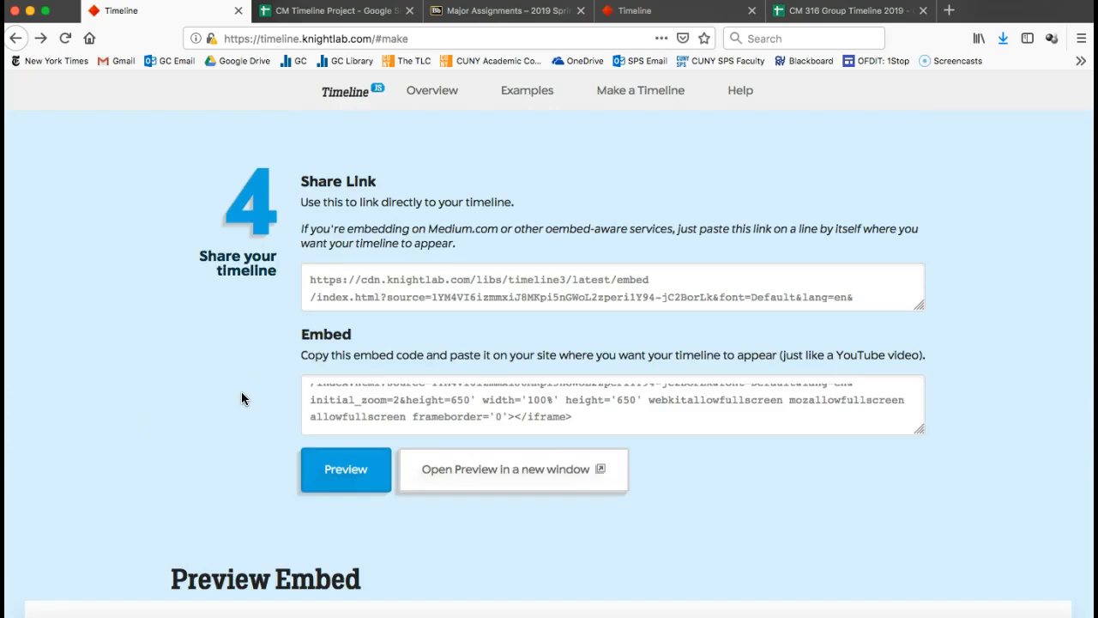
scroll(241, 398, "down", 1)
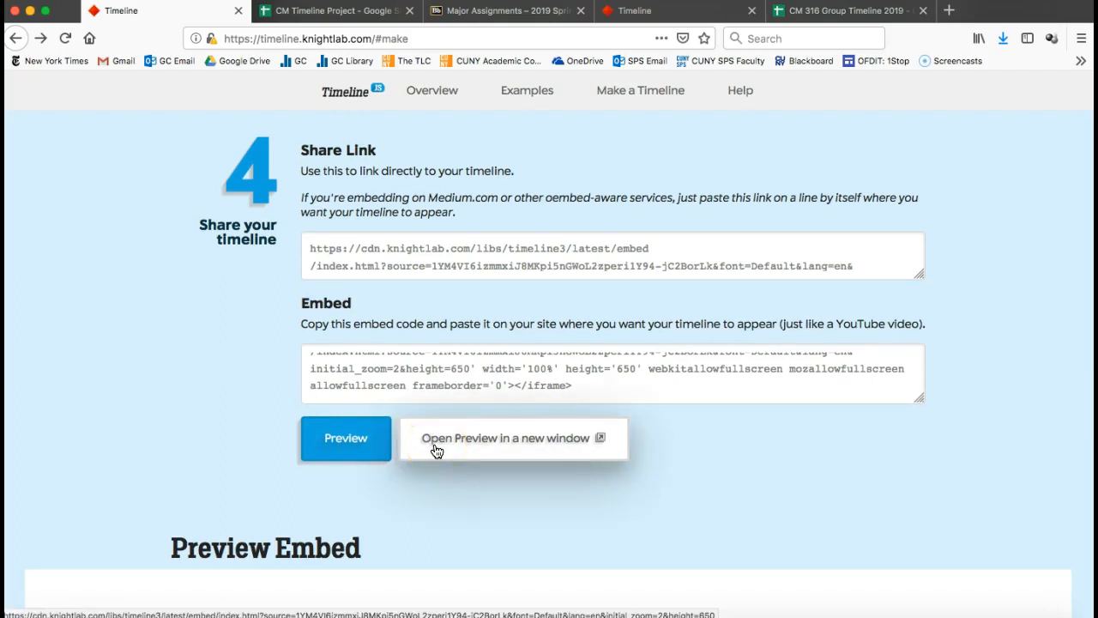
left_click(344, 442)
left_click(479, 440)
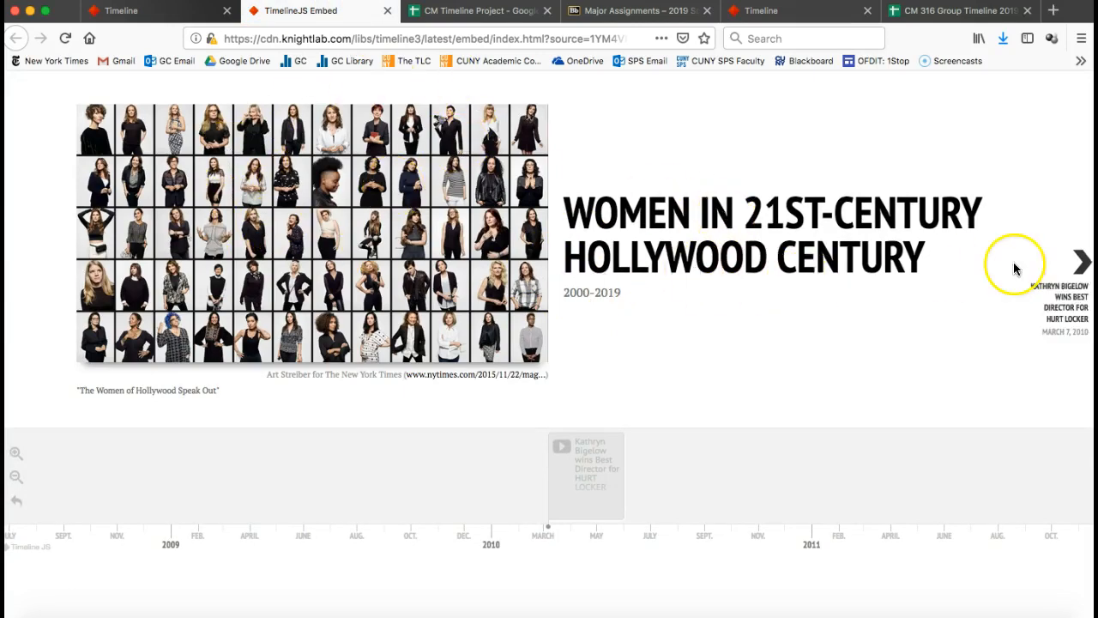
Advance to the Kathryn Bigelow slide and play, then pause, her acceptance video.
left_click(1082, 264)
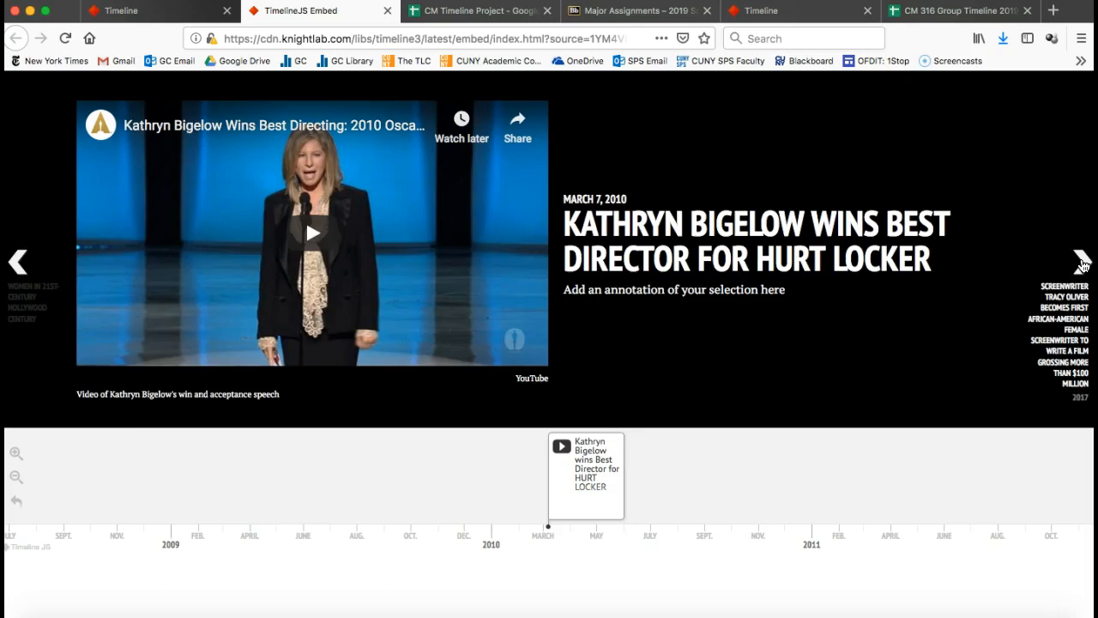
left_click(310, 233)
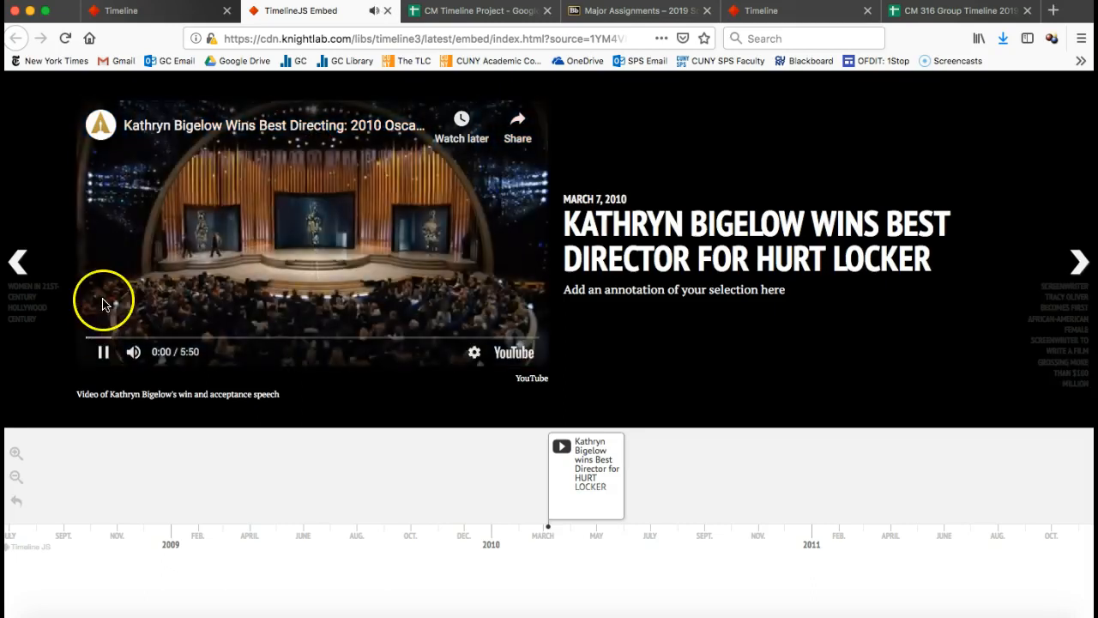
left_click(103, 353)
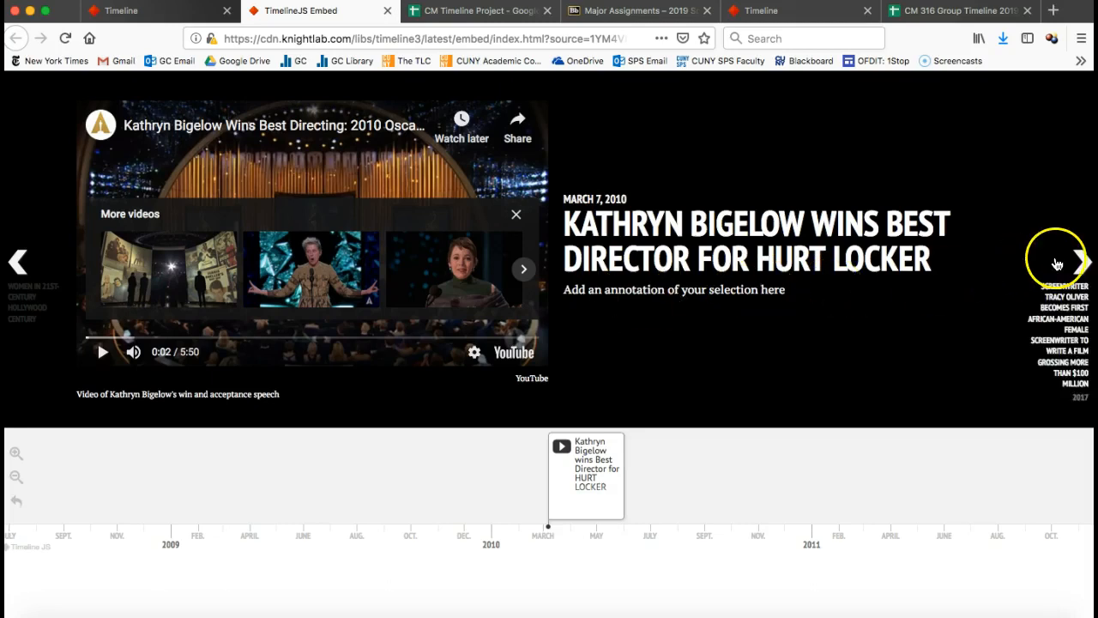
View the Tracy Oliver 2017 slide, then go back to the title slide.
left_click(1083, 262)
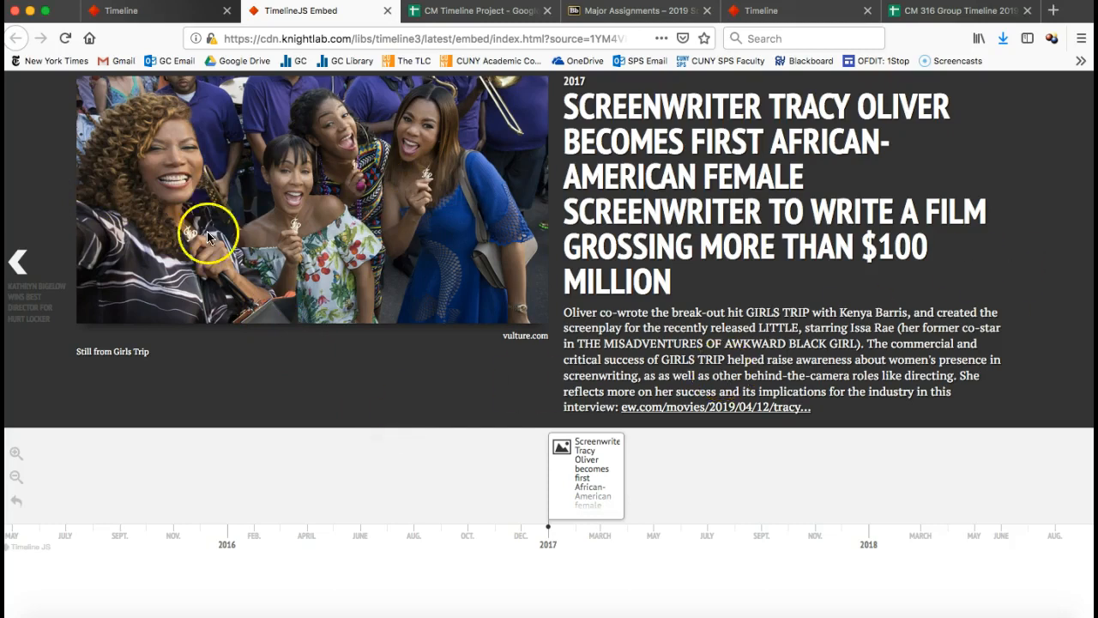
left_click(19, 261)
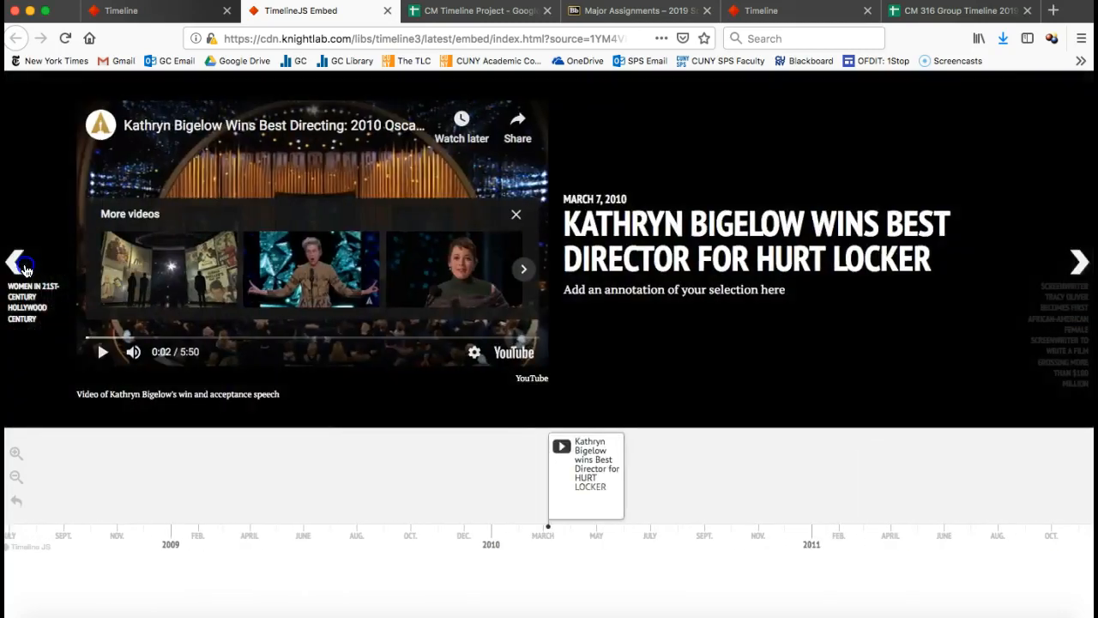
left_click(22, 266)
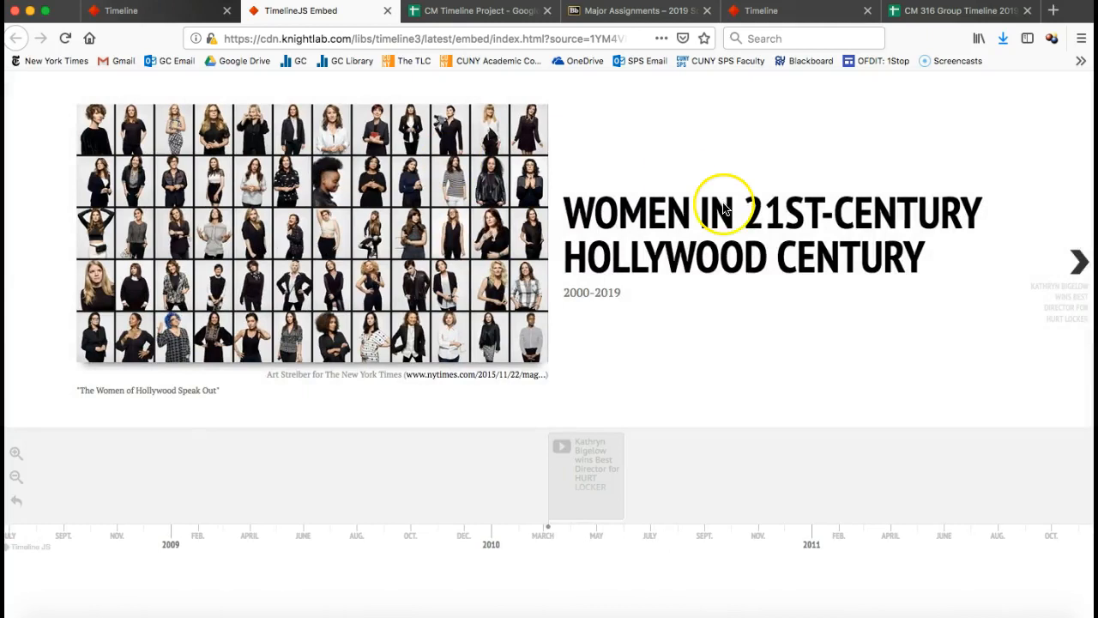
Return to the Make a Timeline page and select the entire generated share link.
left_click(180, 10)
left_click(363, 252)
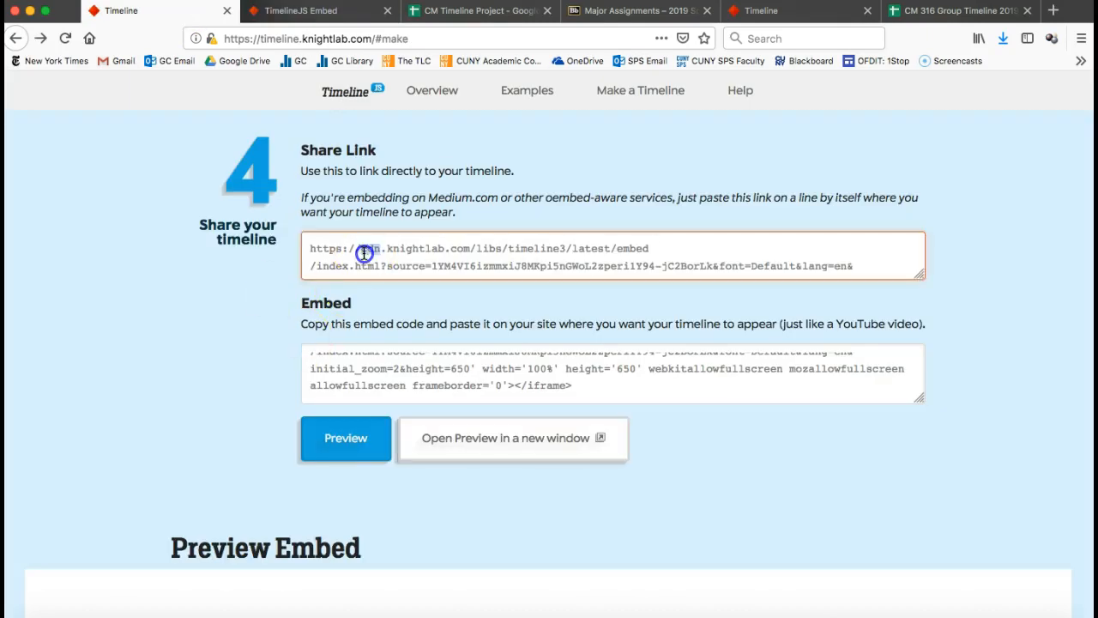